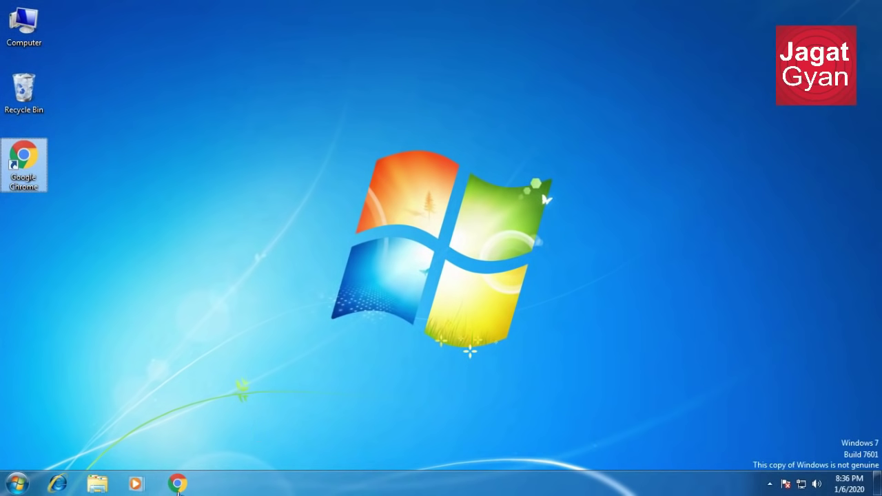
Open Chrome and, in two side-by-side browser windows, enter the laptop brands "acer" and "hp" as search terms
left_click(178, 484)
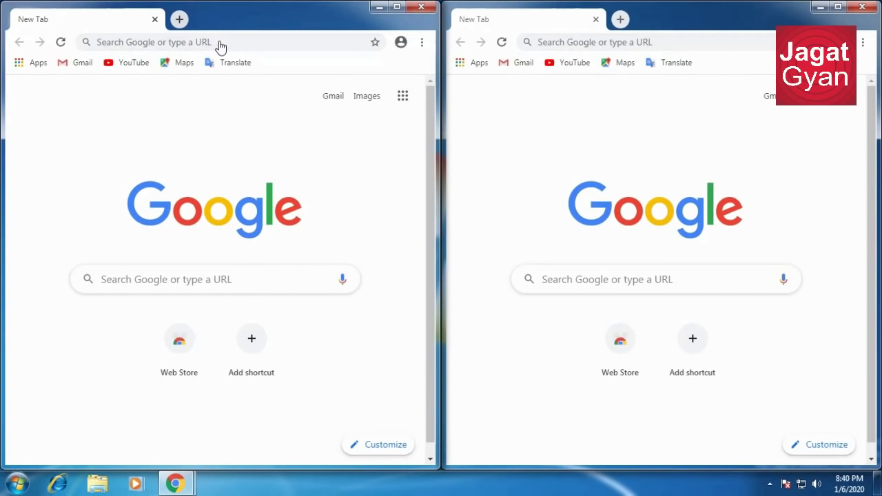
left_click(221, 45)
type("acer")
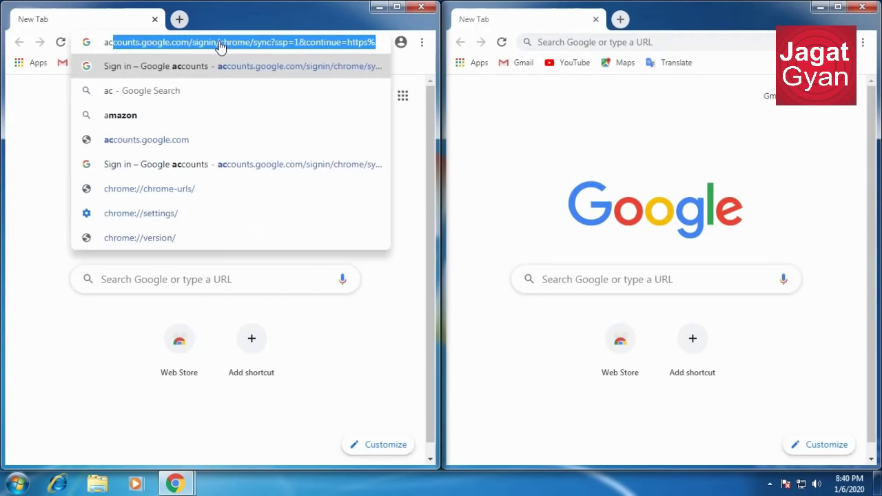
left_click(538, 42)
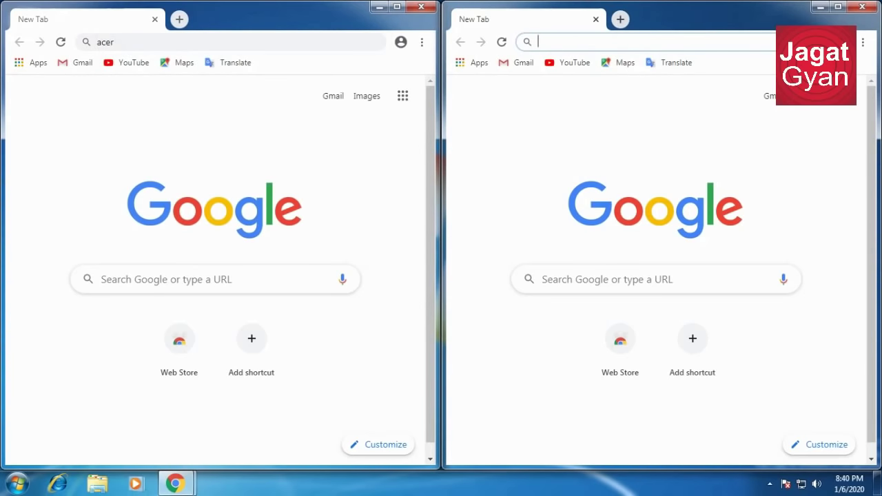
type("hp")
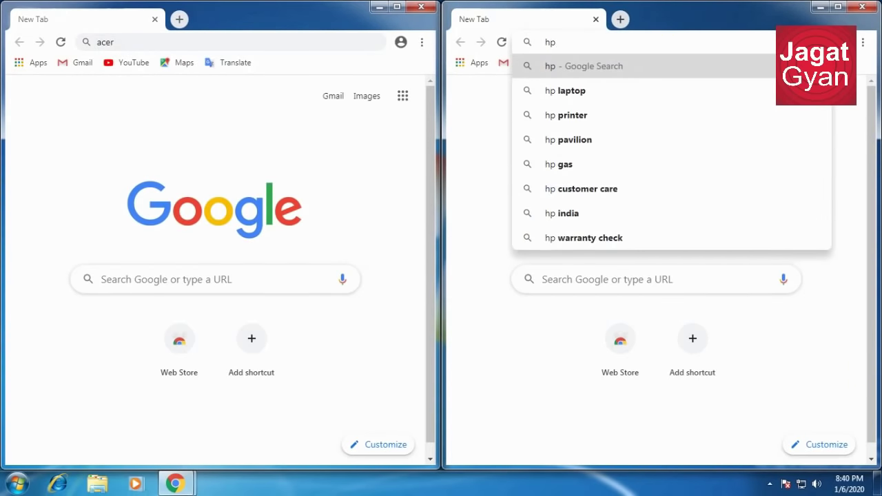
Add the laptop series to both search terms, making them "acer aspire" and "hp pavilion"
left_click(249, 43)
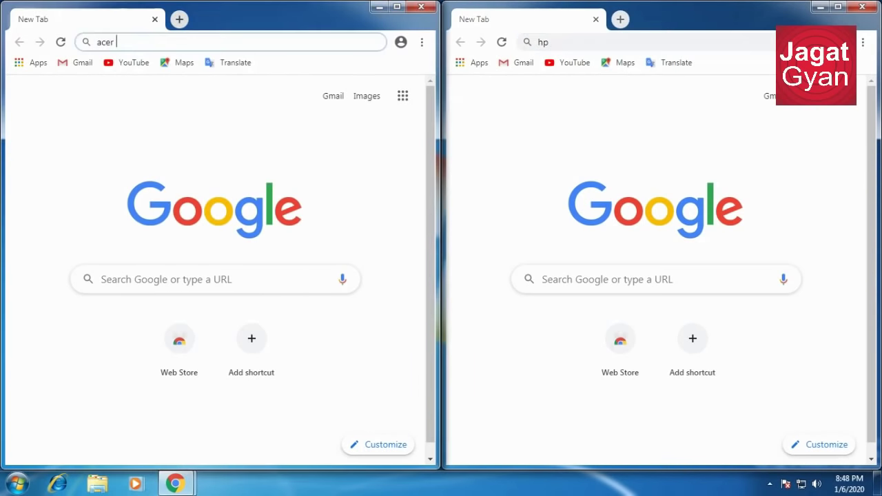
type("asi")
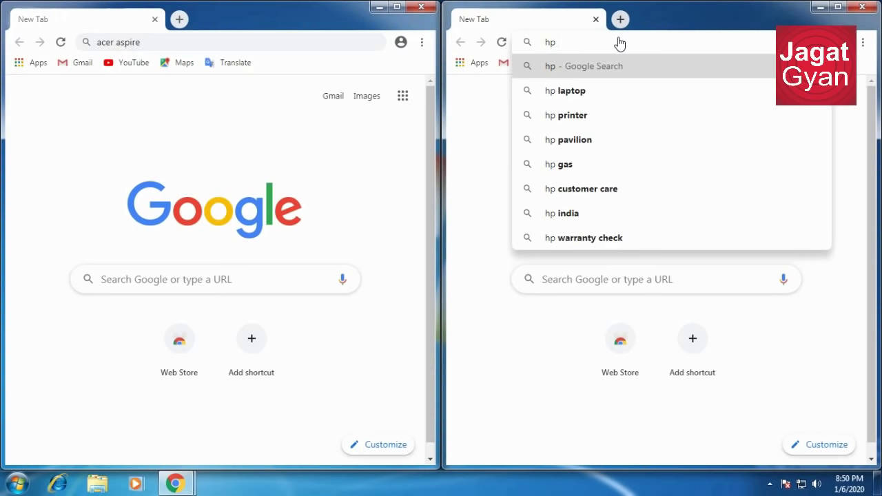
type("pav")
key("Down")
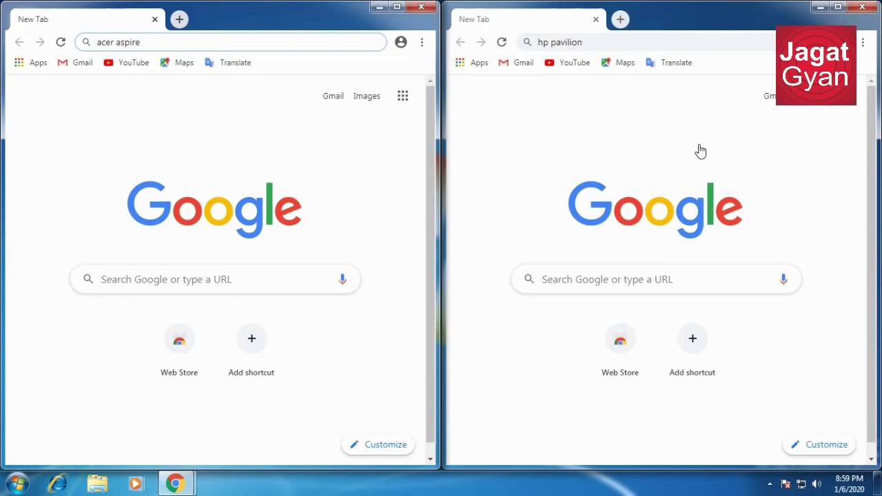
Add the model numbers ES1-571 to the Acer search term and G4 1303au to the HP search term
left_click(55, 202)
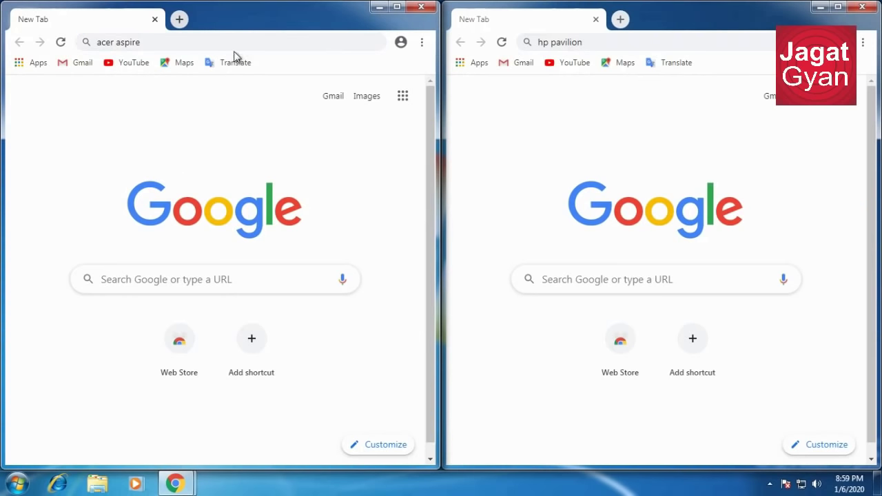
left_click(231, 42)
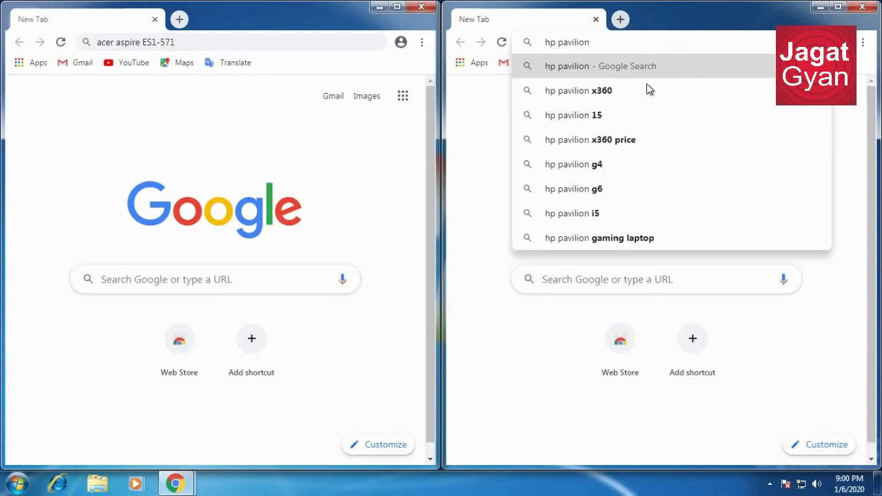
type("G")
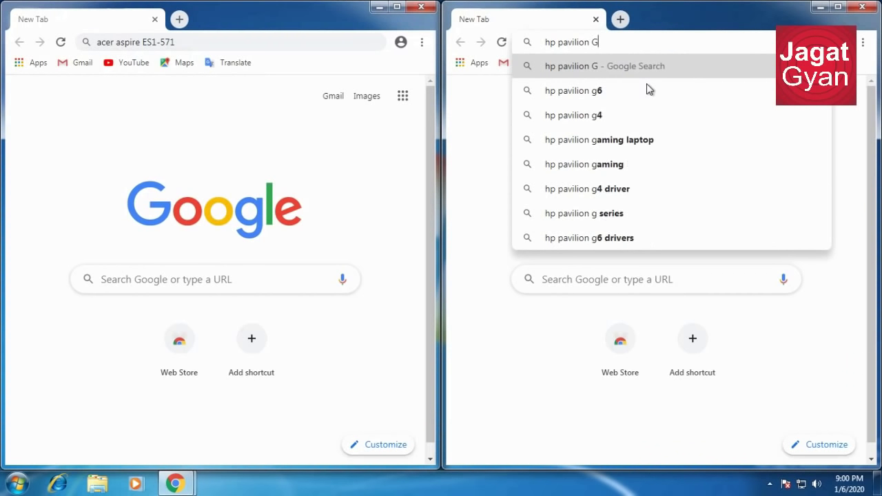
type("4 1303au")
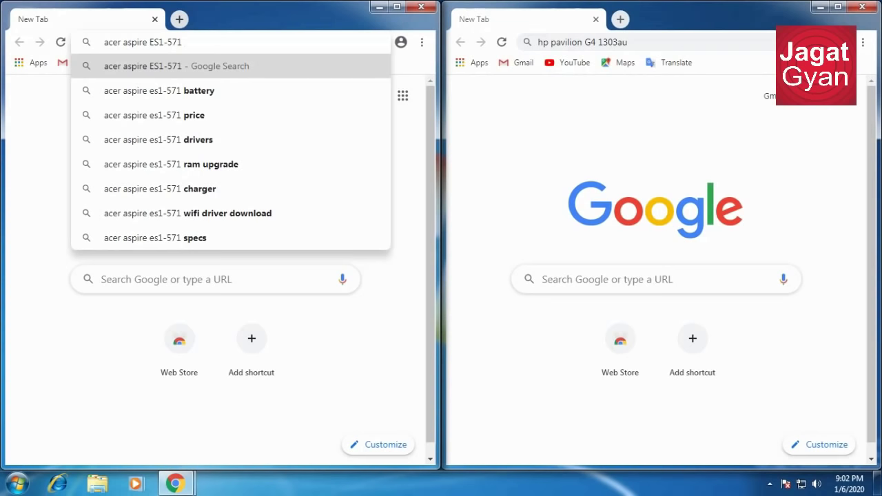
Search for "acer aspire es1-571 drivers" and "hp pavilion G4 1303au drivers", and open each manufacturer's official support result
type("d")
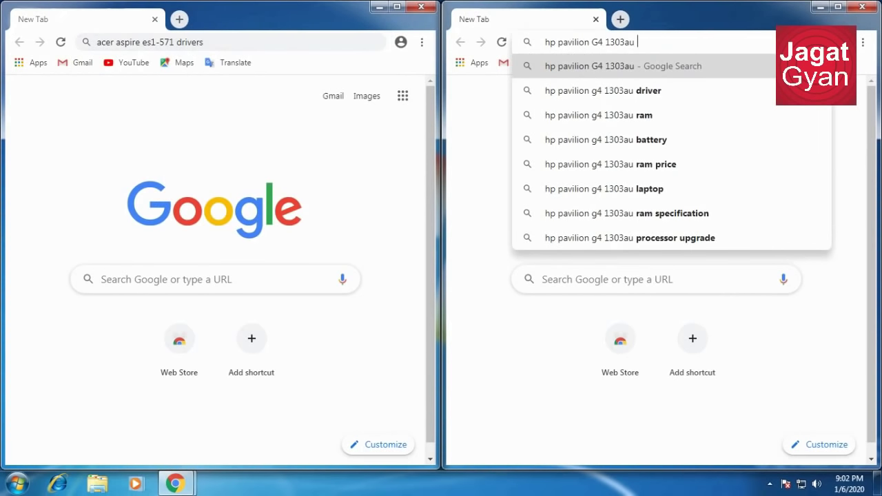
type("drivers")
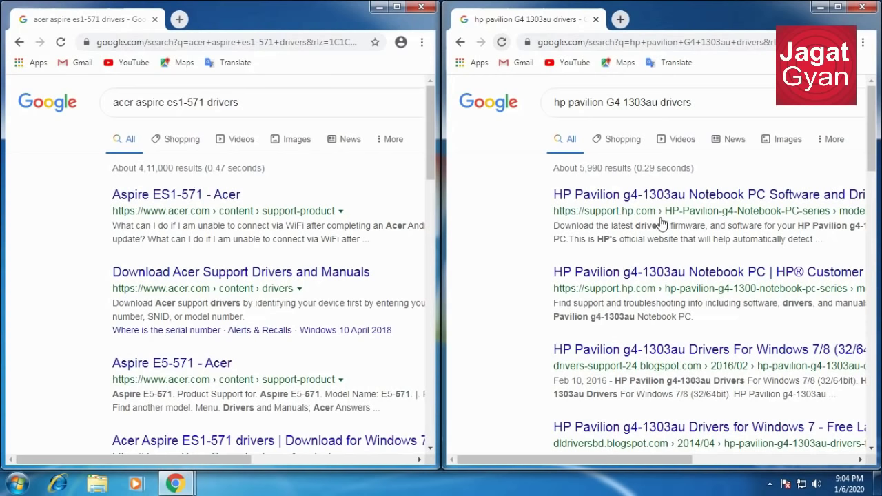
left_click(176, 195)
left_click(660, 195)
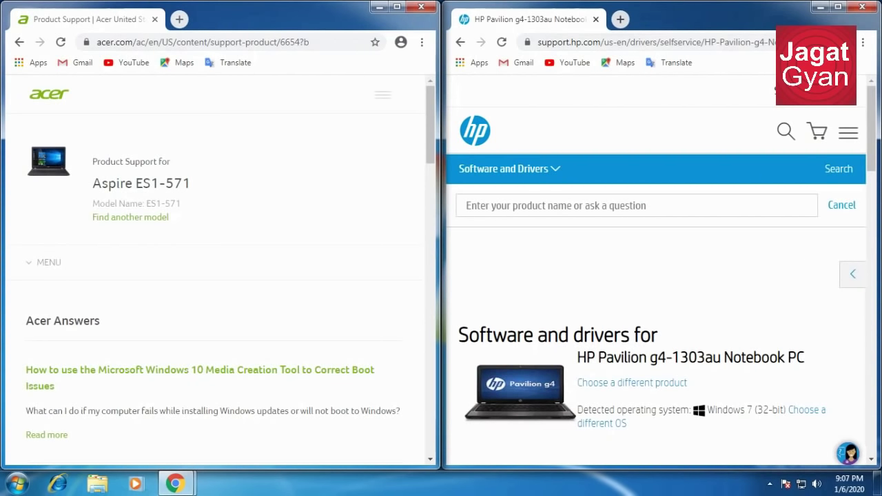
Show the Acer page's Drivers and Manuals for Windows 10 64-bit and expand the driver list down to the Wireless LAN entries
left_click(49, 264)
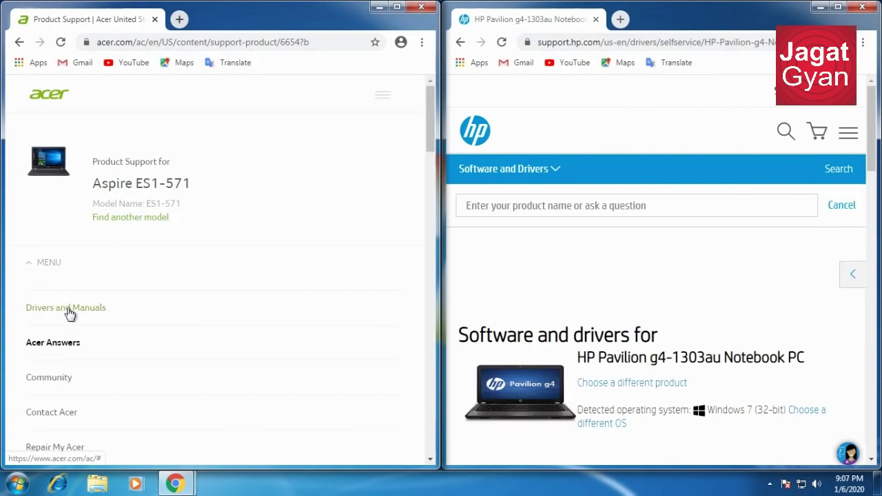
left_click(97, 311)
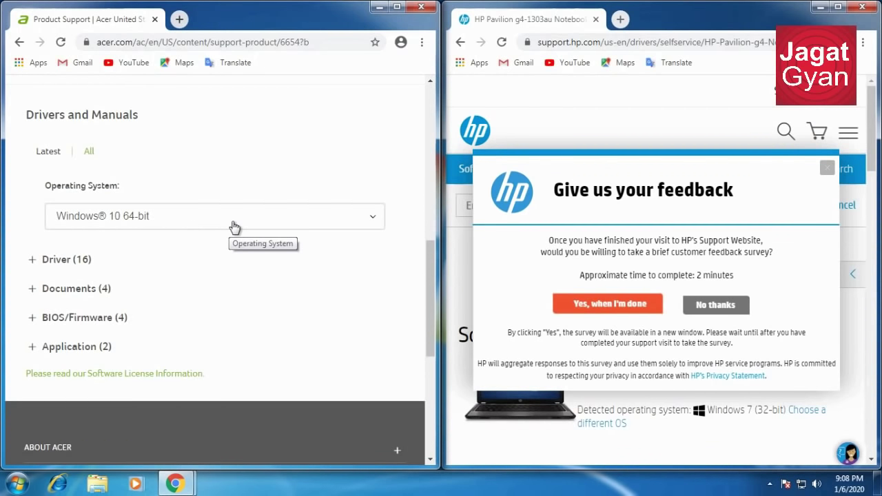
left_click(235, 226)
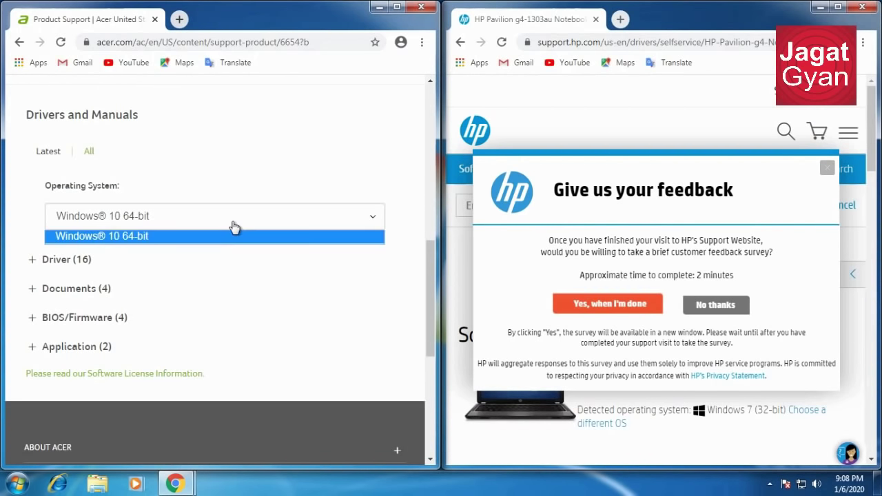
left_click(222, 238)
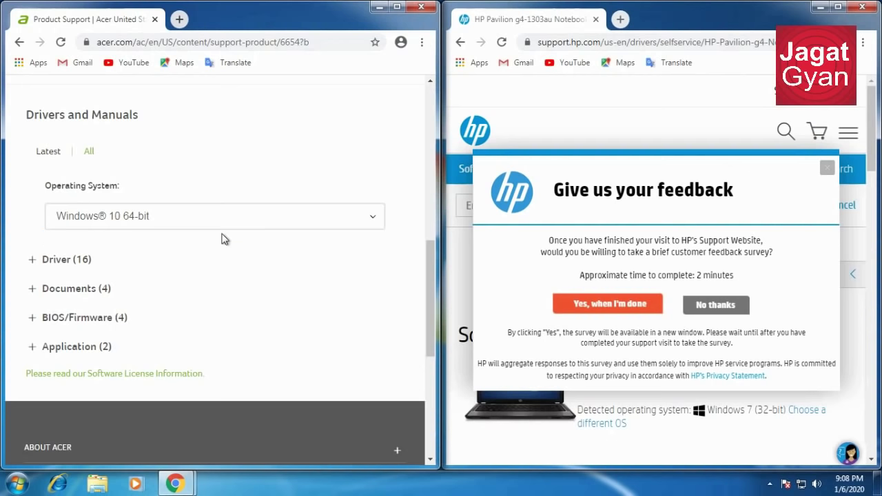
left_click(63, 261)
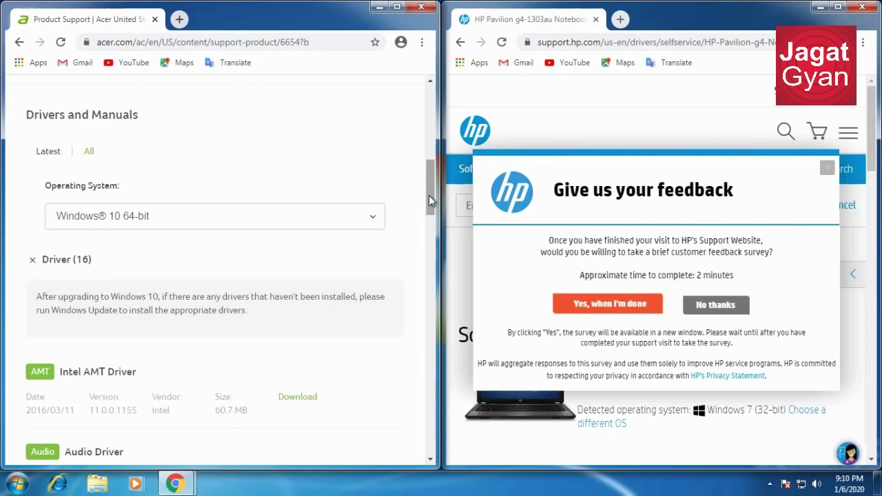
left_click_drag(428, 195, 423, 355)
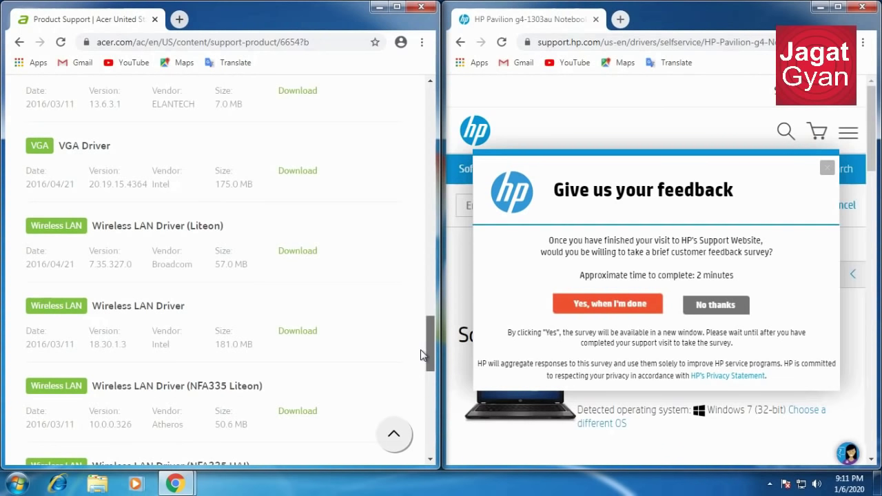
left_click_drag(423, 355, 425, 363)
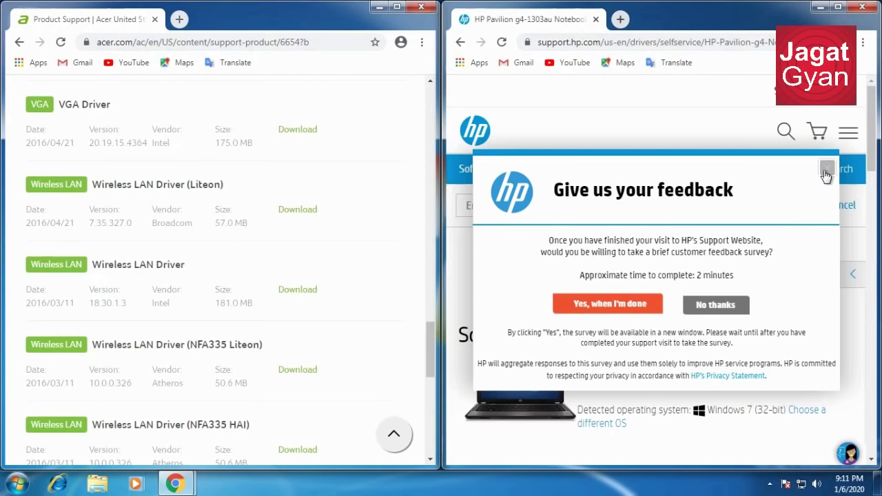
Dismiss the HP feedback survey and expand the full list of driver categories for the Pavilion g4-1303au
left_click(827, 168)
scroll(718, 349, "down", 2)
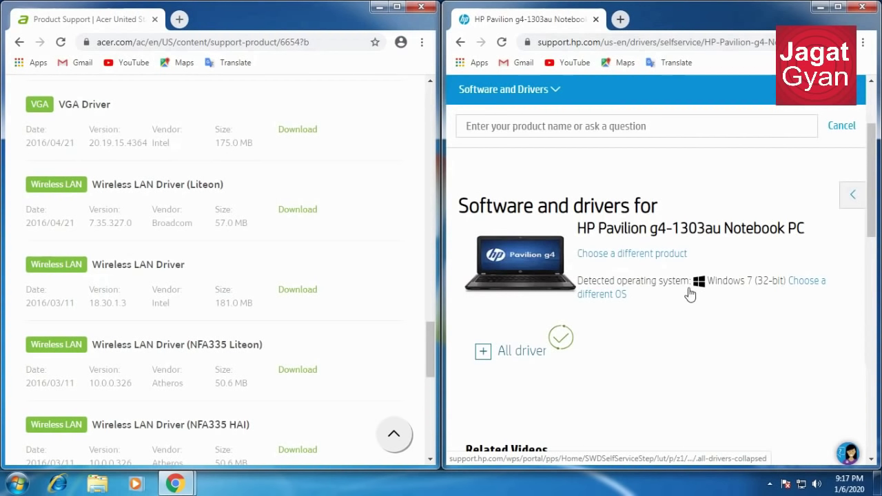
left_click(484, 352)
scroll(634, 310, "down", 2)
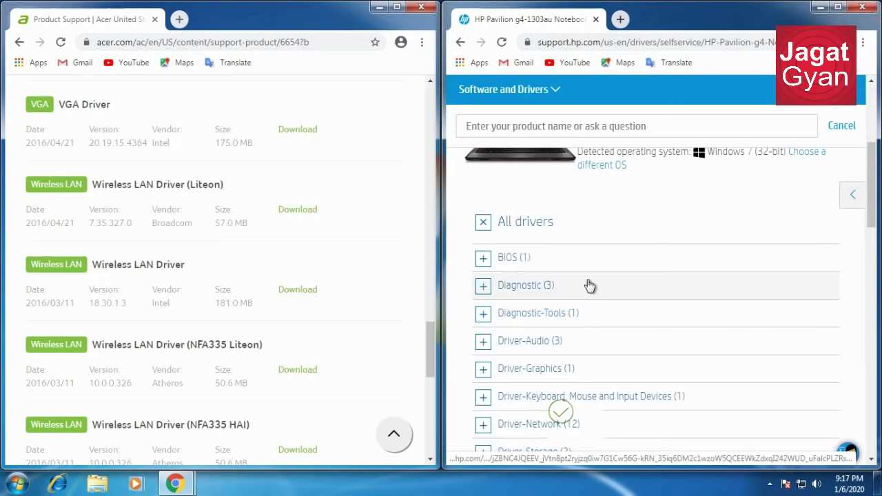
scroll(590, 285, "down", 4)
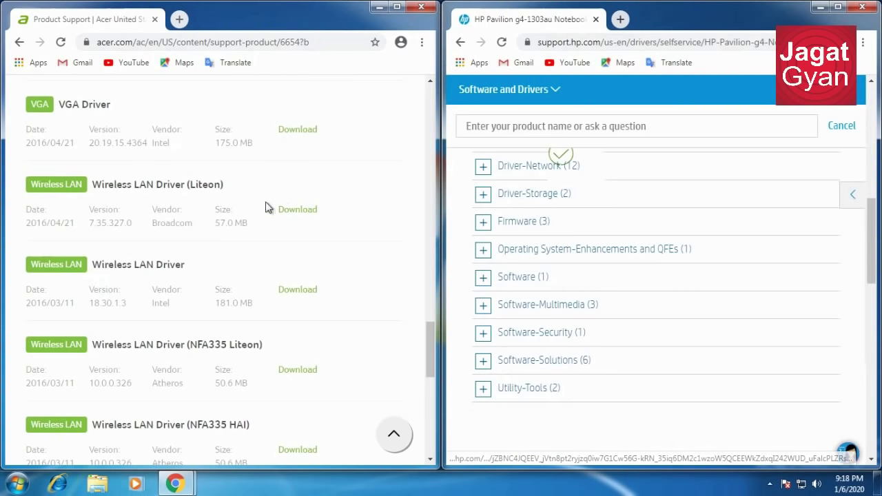
Download Acer's Wireless LAN Driver (Liteon) and HP's Realtek Card Reader Driver version 6.1.7601.83 from the storage drivers
left_click(300, 210)
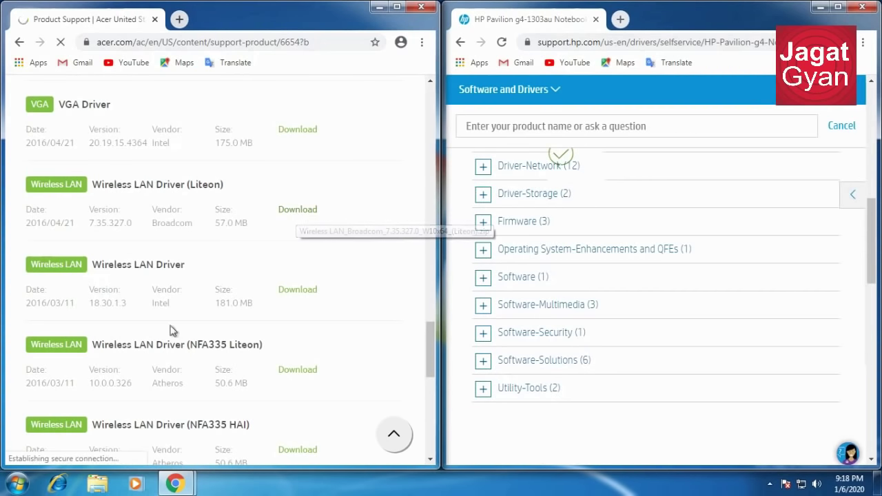
left_click(584, 200)
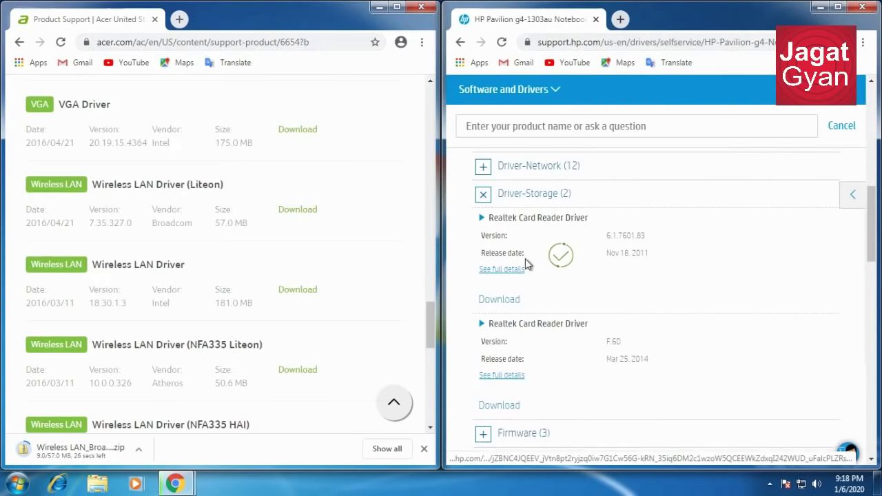
left_click(516, 308)
left_click(516, 315)
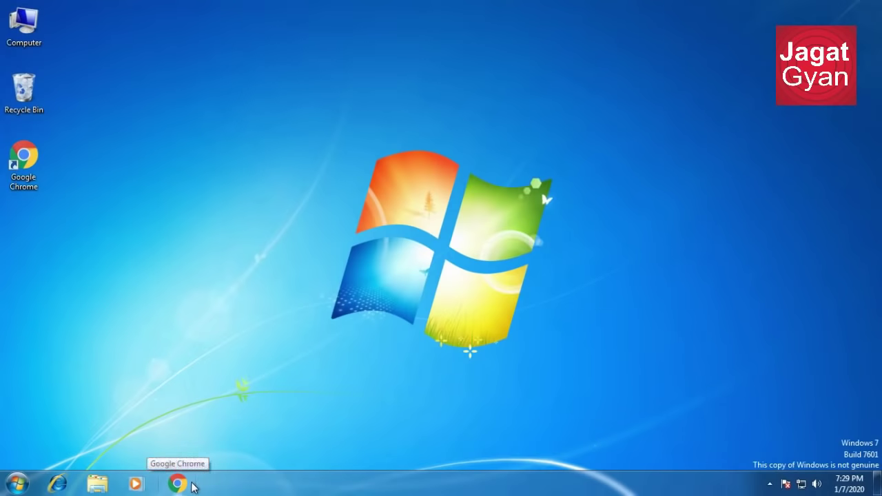
Open Chrome, search for "download windows 10", and open Microsoft's Download Windows 10 page
left_click(192, 485)
type("download")
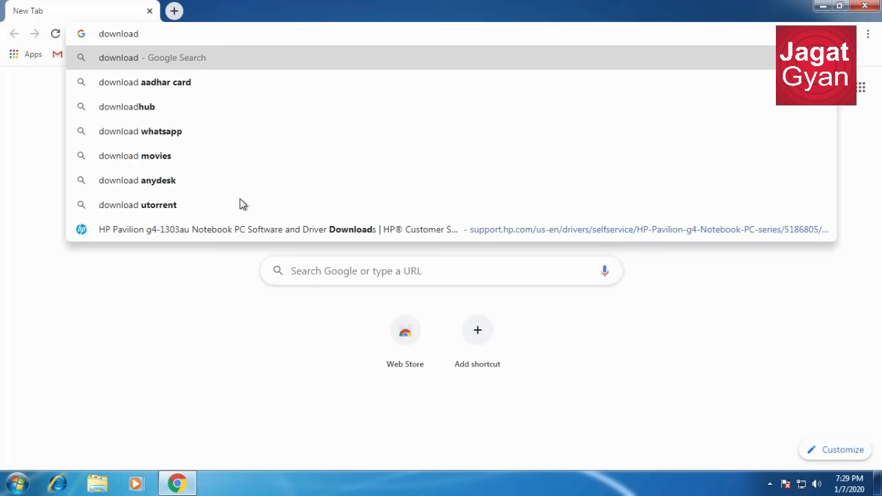
type("windows 10")
key("Return")
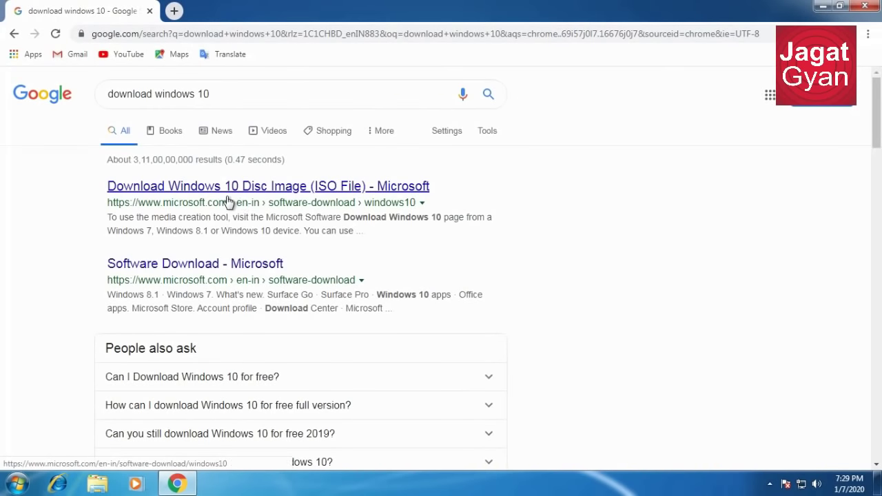
left_click(268, 193)
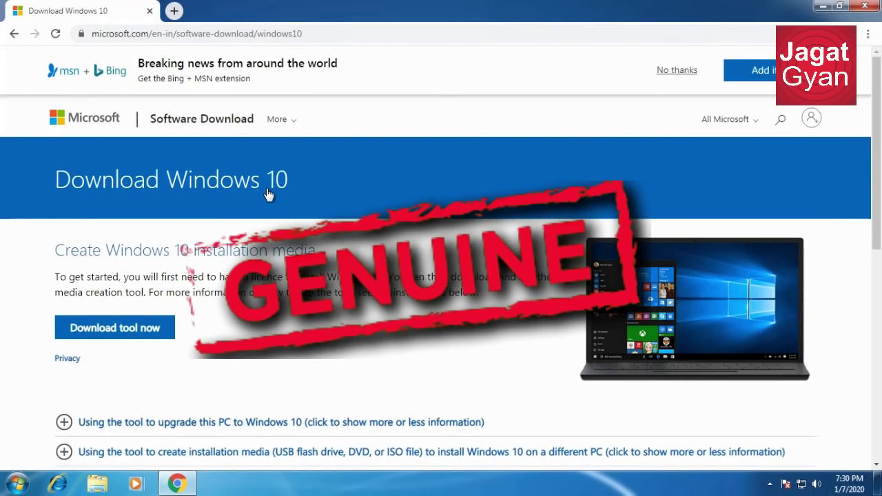
Download the Windows 10 media creation tool, run it, and allow it to make changes to the computer
left_click(147, 331)
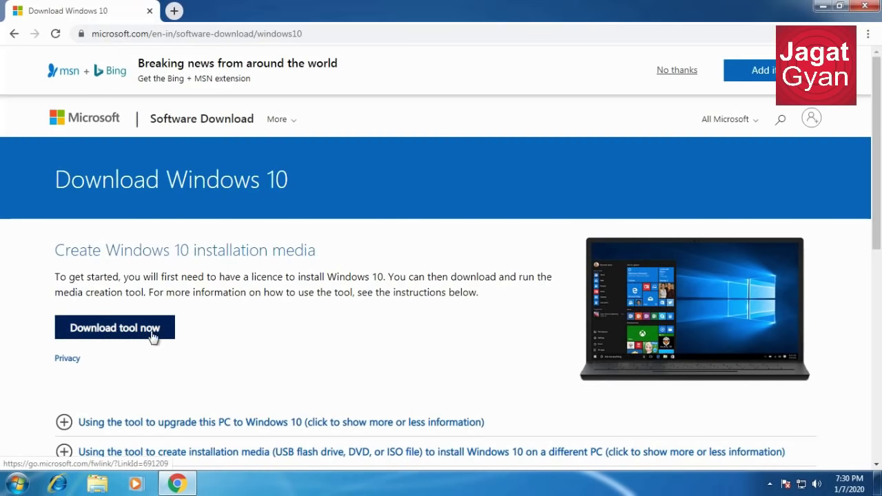
left_click(148, 337)
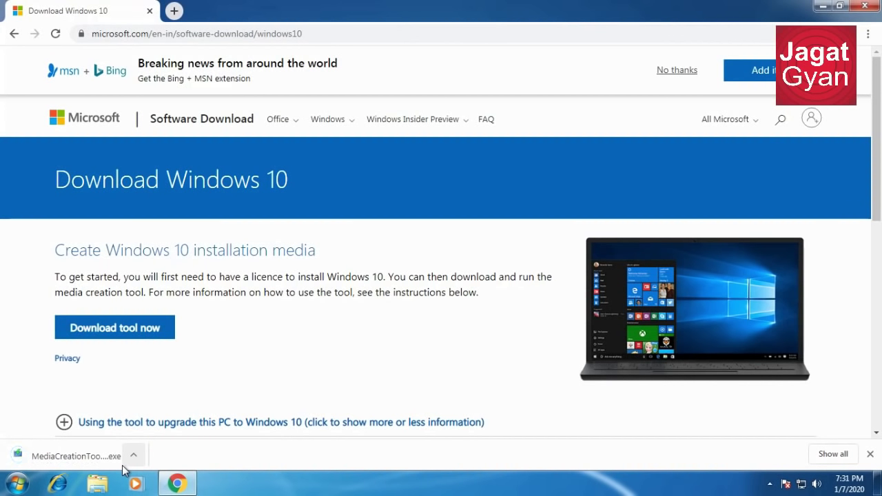
left_click(86, 464)
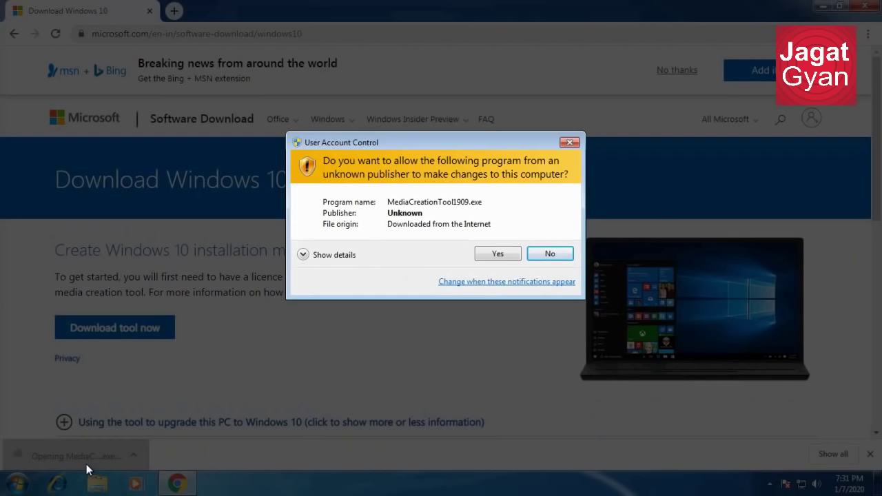
left_click(497, 254)
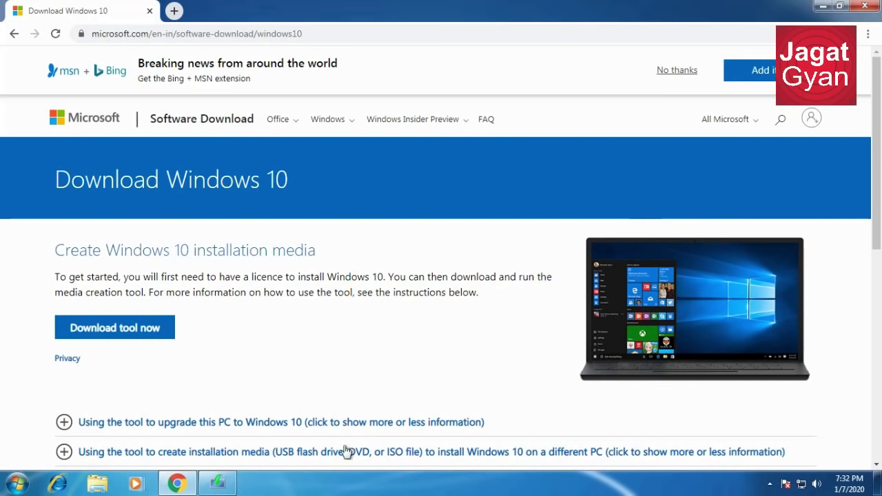
mouse_move(205, 492)
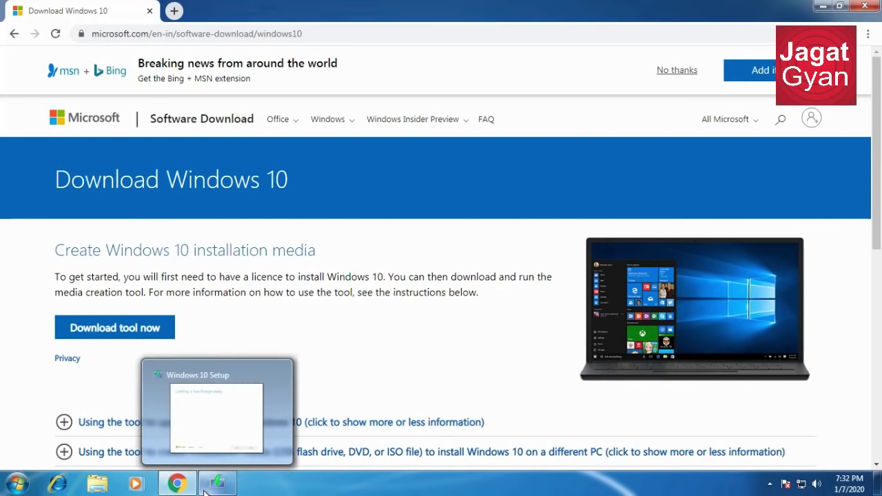
Return to Windows 10 Setup, accept the license terms, and choose to create installation media for another PC
left_click(220, 415)
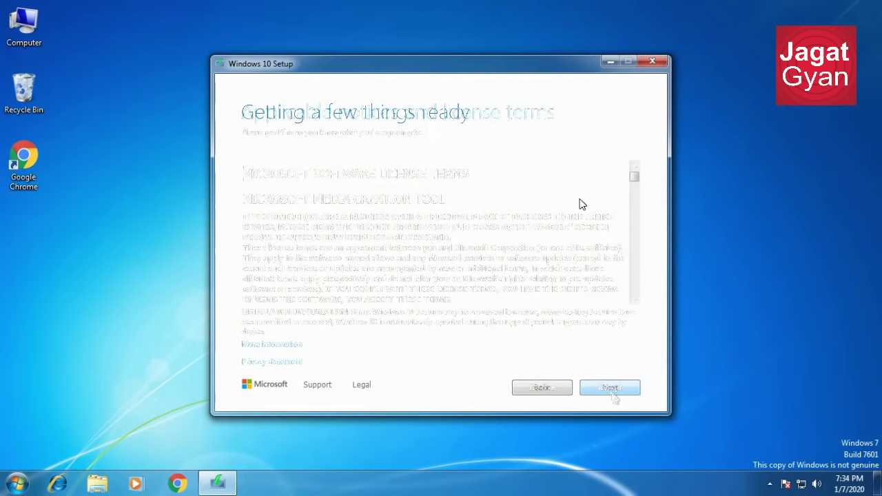
left_click(613, 392)
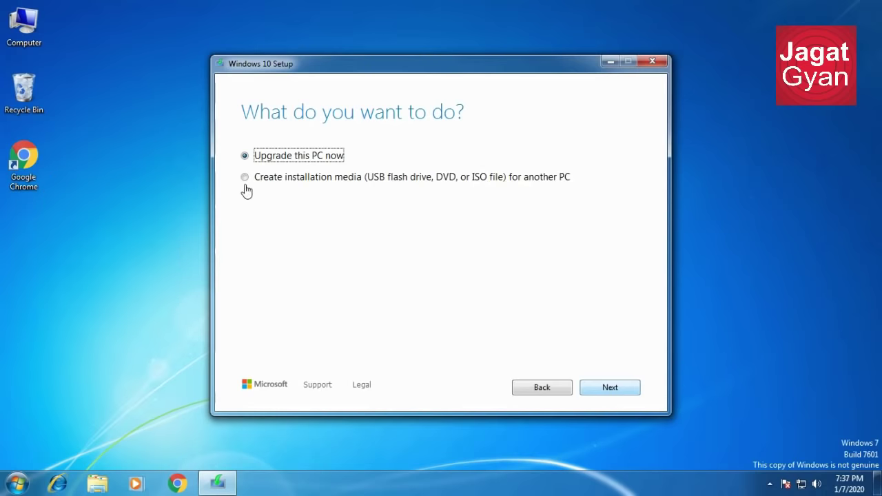
left_click(302, 181)
left_click(620, 393)
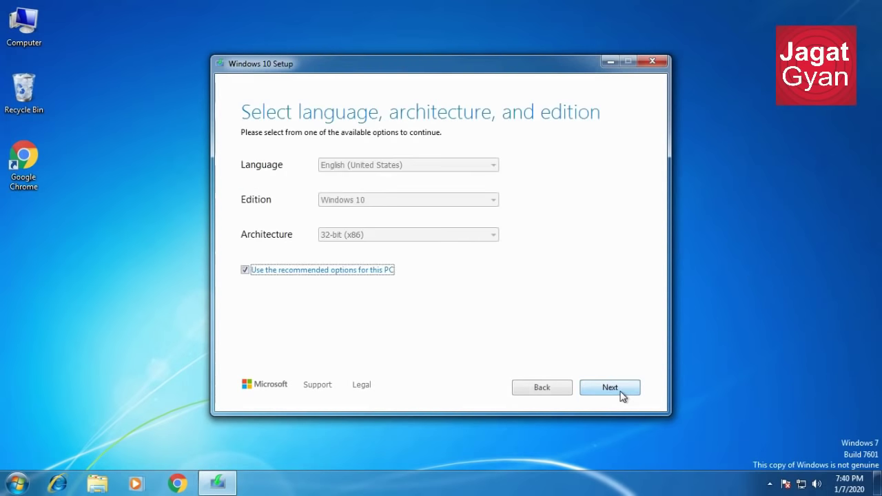
Turn off the recommended options for this PC and set the architecture to Both, keeping English (United States) and Windows 10
left_click(245, 270)
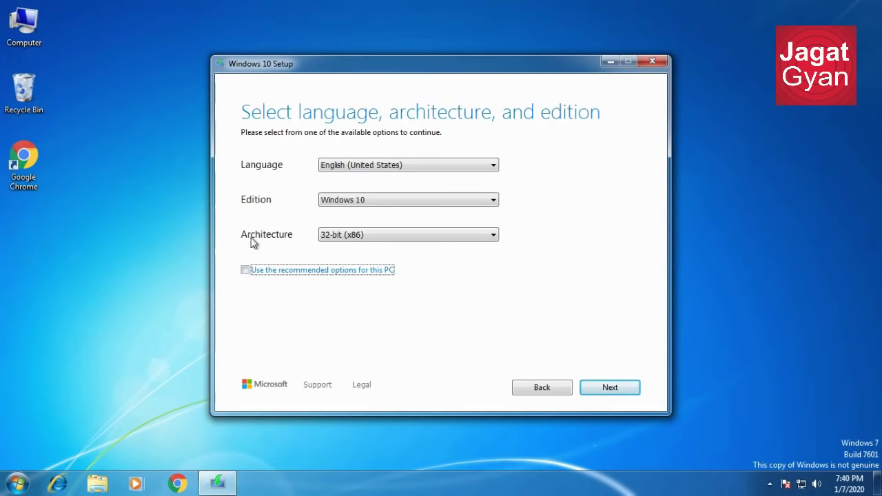
left_click(348, 237)
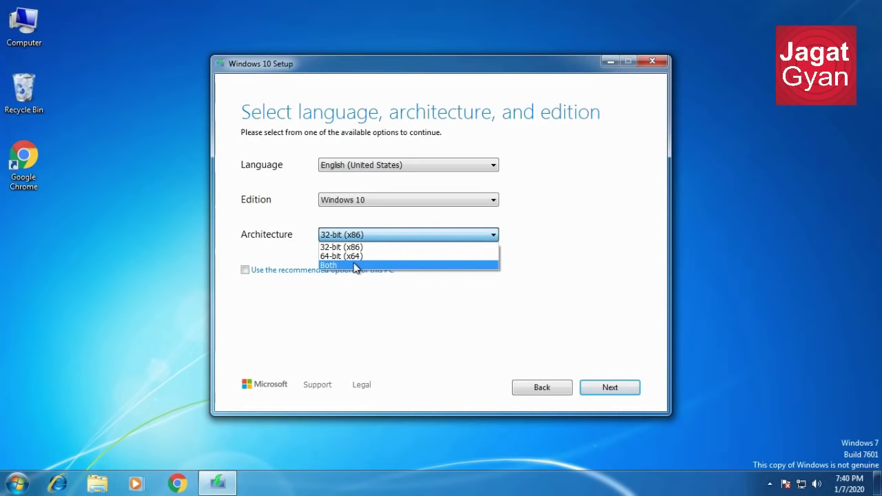
left_click(355, 265)
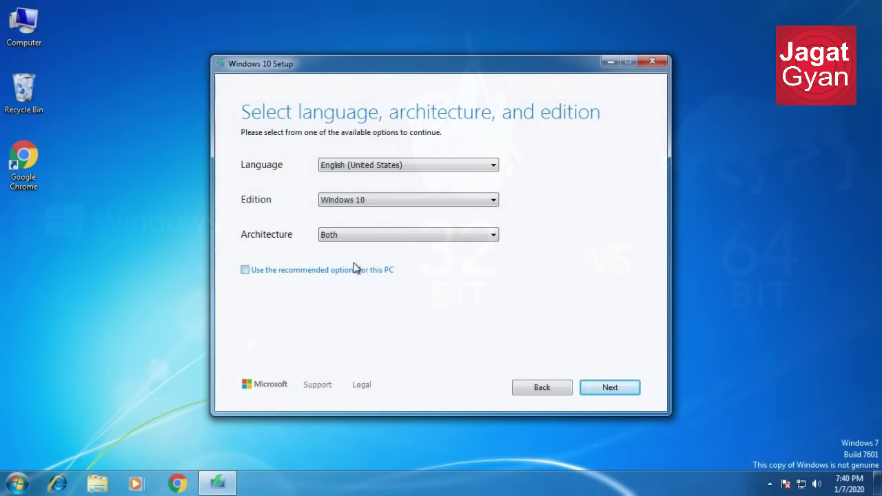
left_click(610, 390)
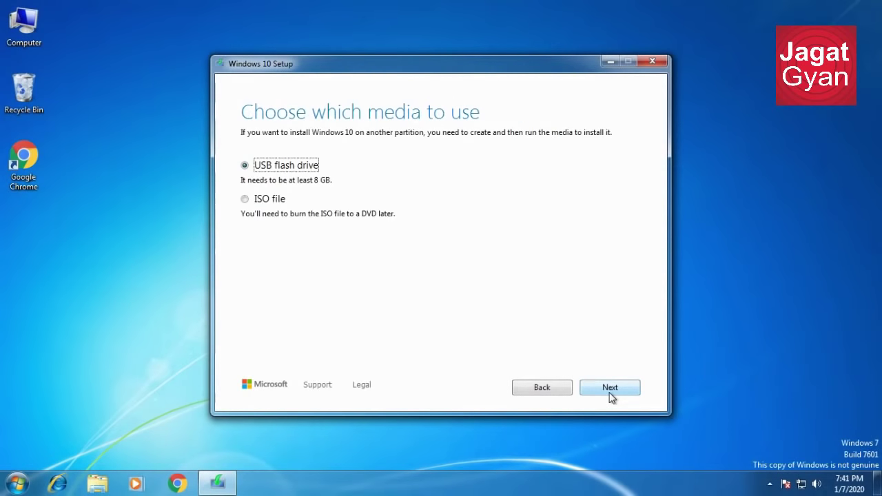
Choose ISO file as the media and browse to Computer for its save location
left_click(268, 204)
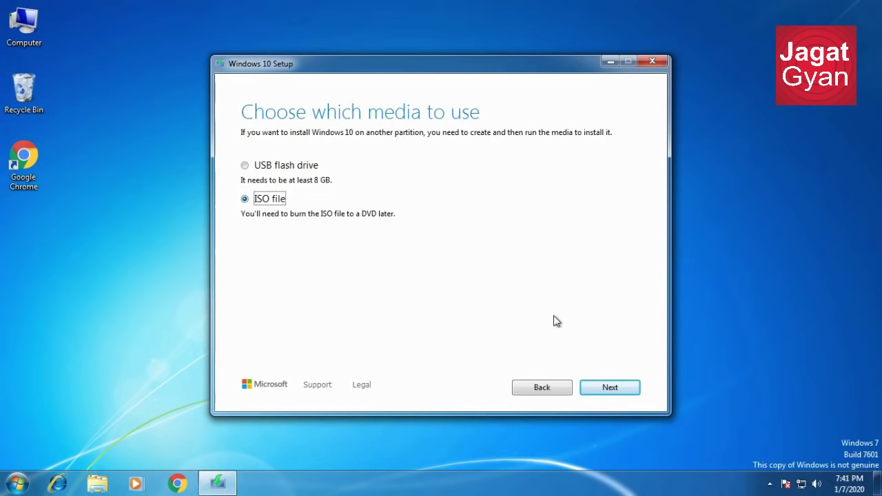
left_click(624, 388)
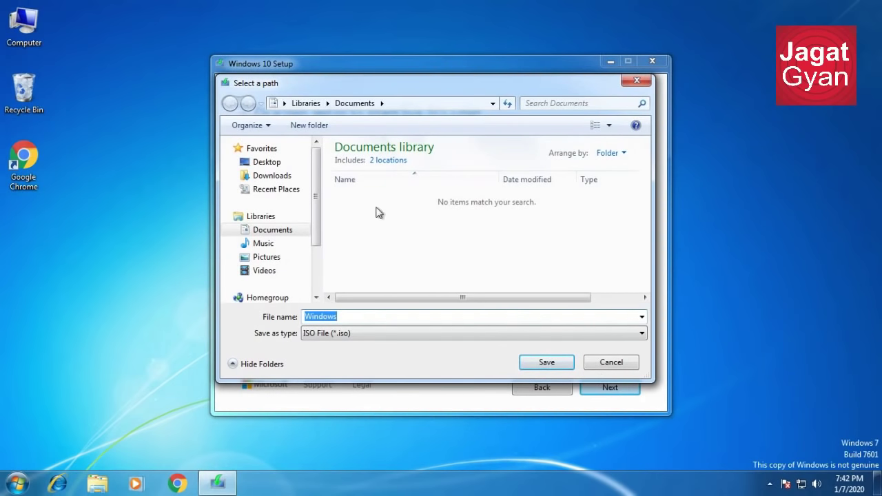
scroll(292, 234, "down", 3)
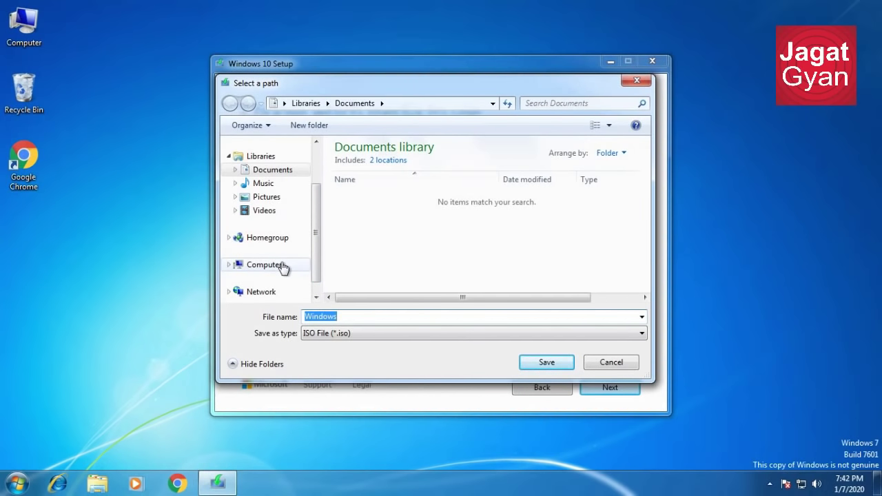
left_click(283, 267)
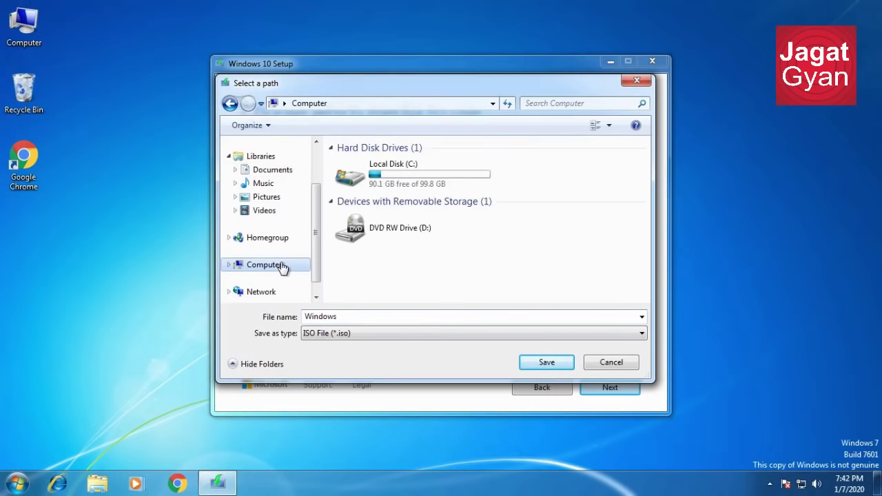
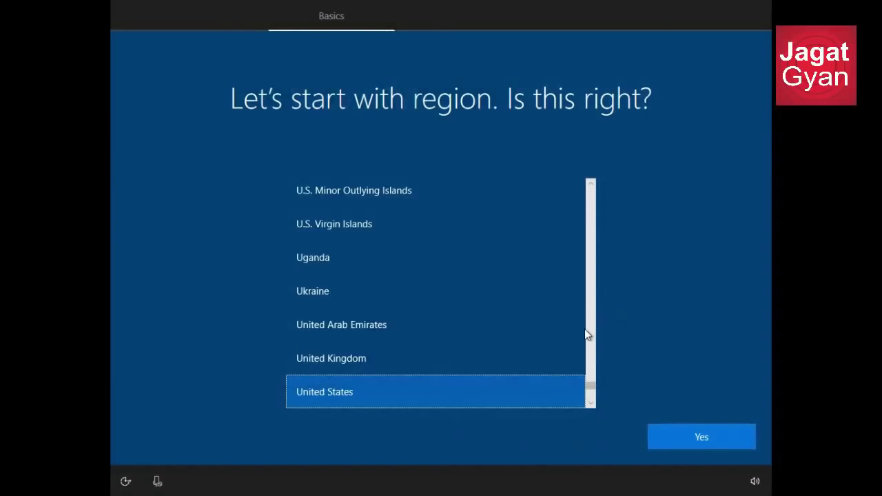
Confirm United States as the region and US as the keyboard layout, skipping a second layout
left_click(727, 442)
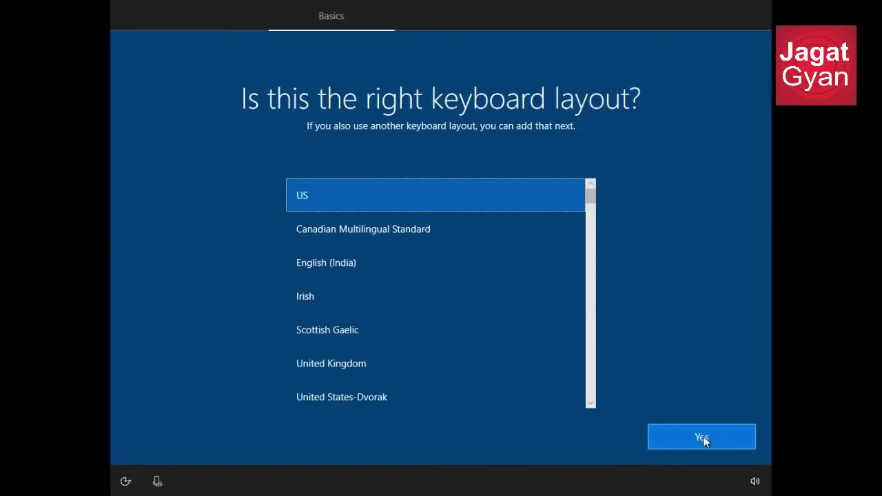
left_click(715, 437)
left_click(715, 437)
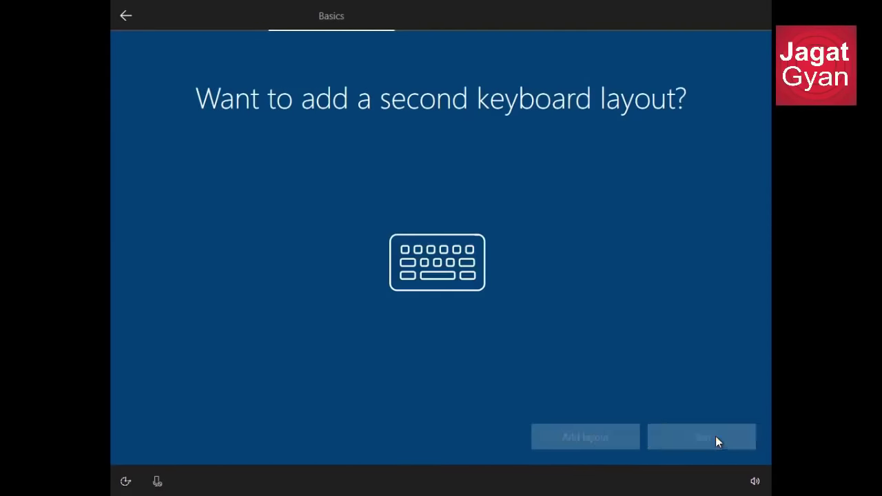
Continue with limited setup without internet and create a local account with the user's name and no password
left_click(198, 446)
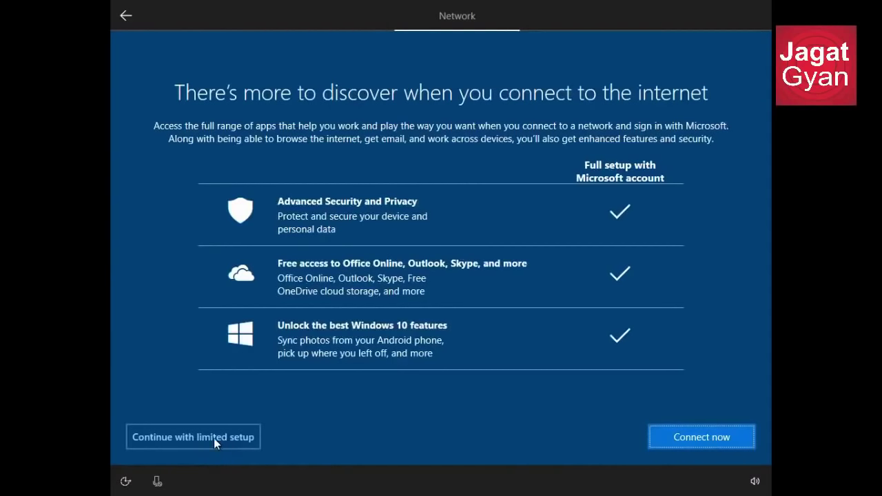
left_click(190, 439)
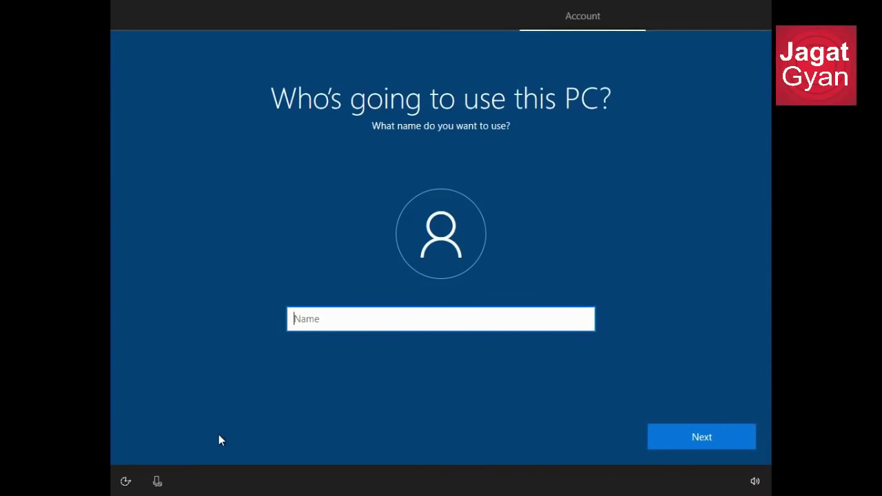
type("Jagat Gyan")
left_click(720, 440)
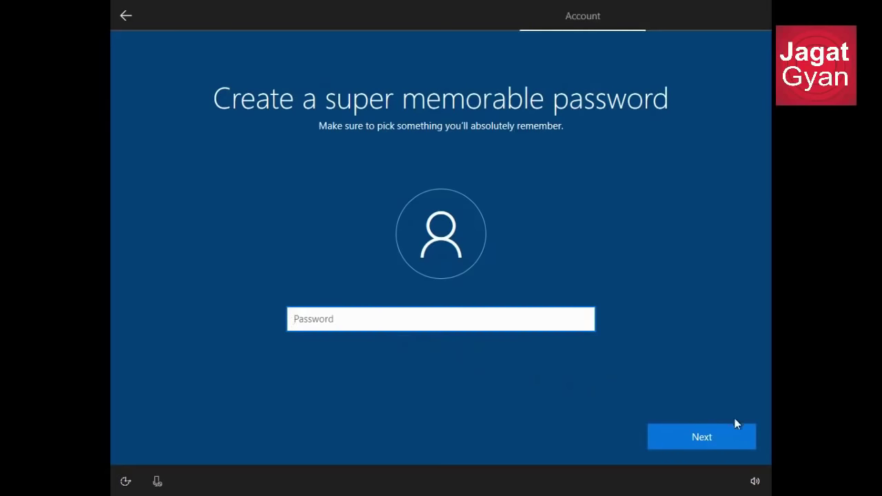
left_click(728, 441)
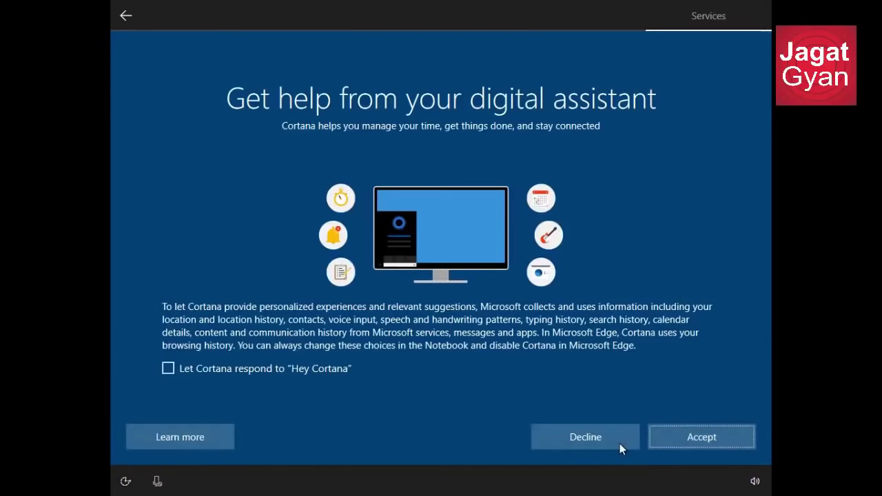
Decline Cortana and accept the privacy settings with the optional features off and diagnostic data set to Basic
left_click(619, 443)
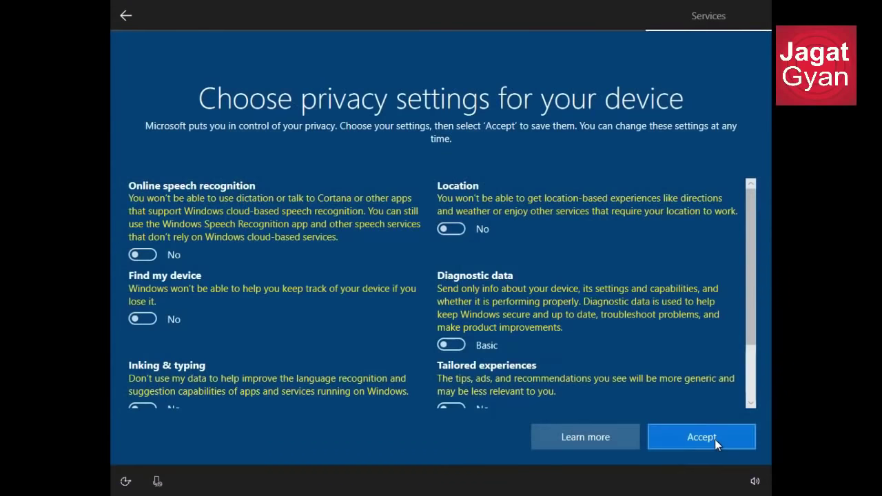
left_click(714, 441)
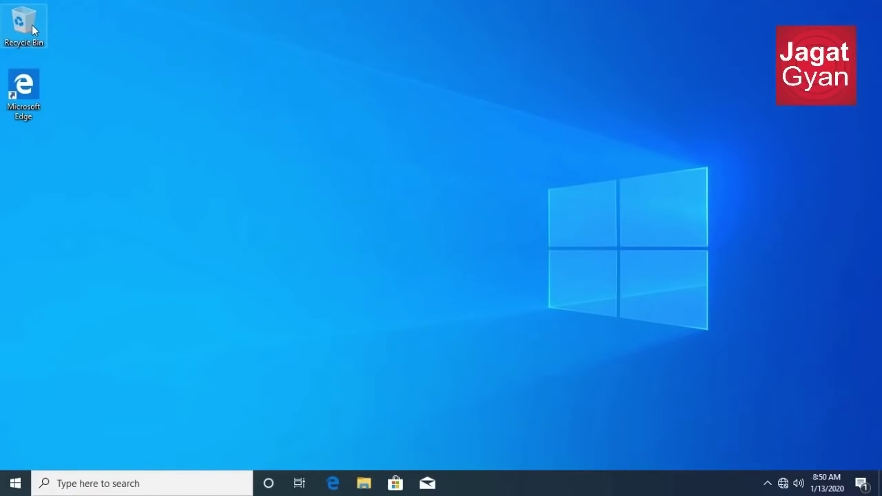
Open the HP pavilian 250 g4 folder on Local Disk (E:) and launch the USB hp driver installer
double_click(31, 24)
left_click(128, 262)
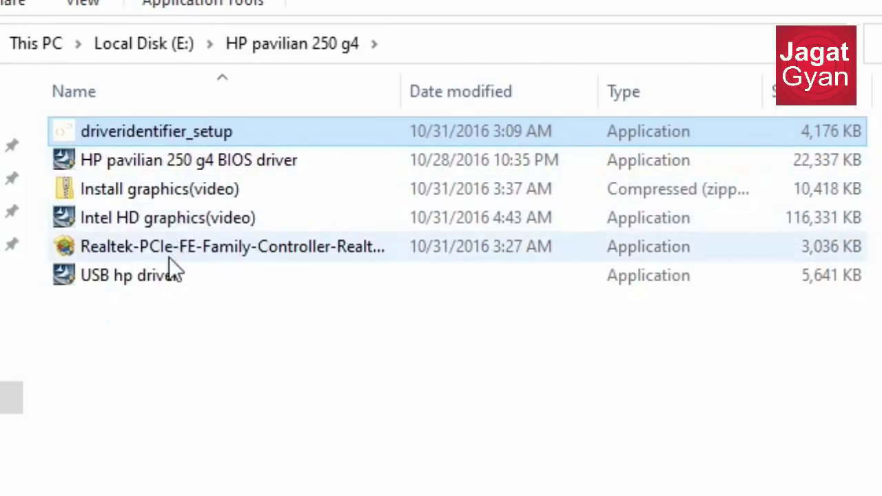
left_click(166, 275)
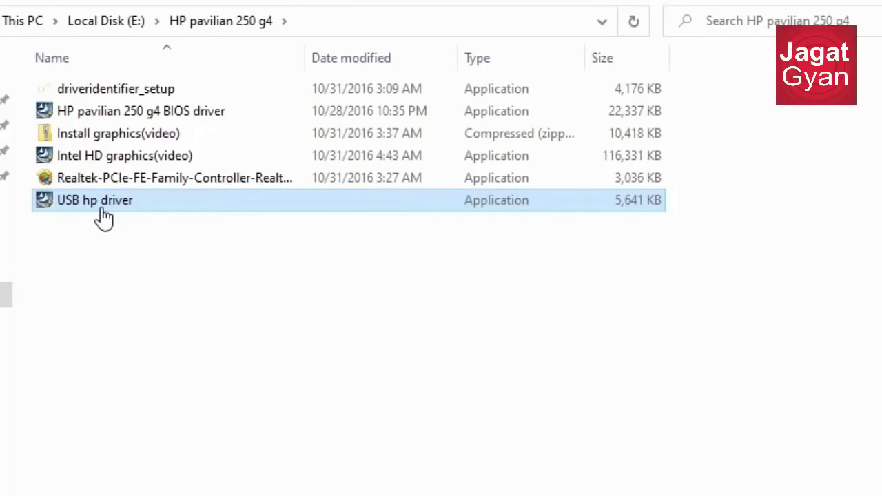
double_click(102, 208)
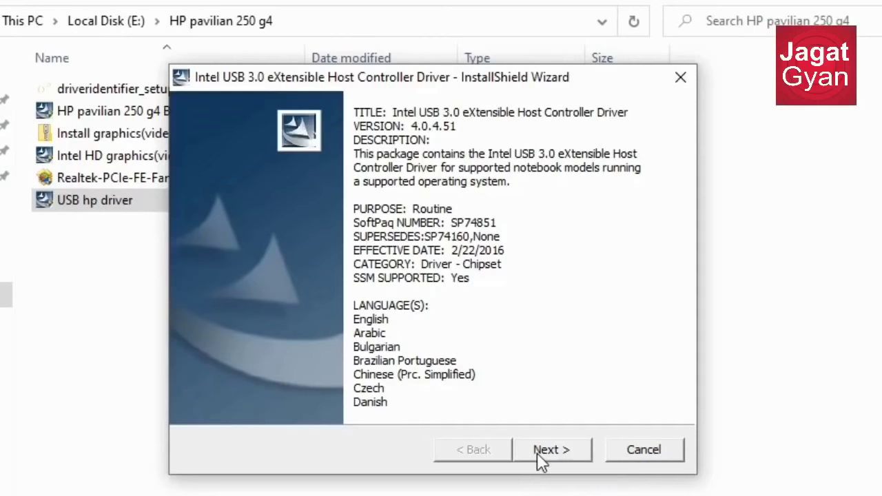
Accept the license agreement for the Intel USB 3.0 eXtensible Host Controller Driver and proceed with its installation
left_click(543, 451)
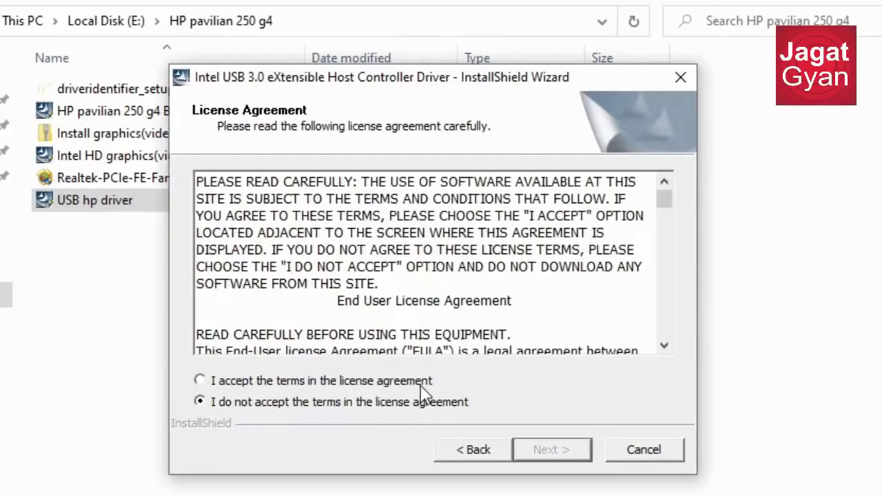
left_click(474, 451)
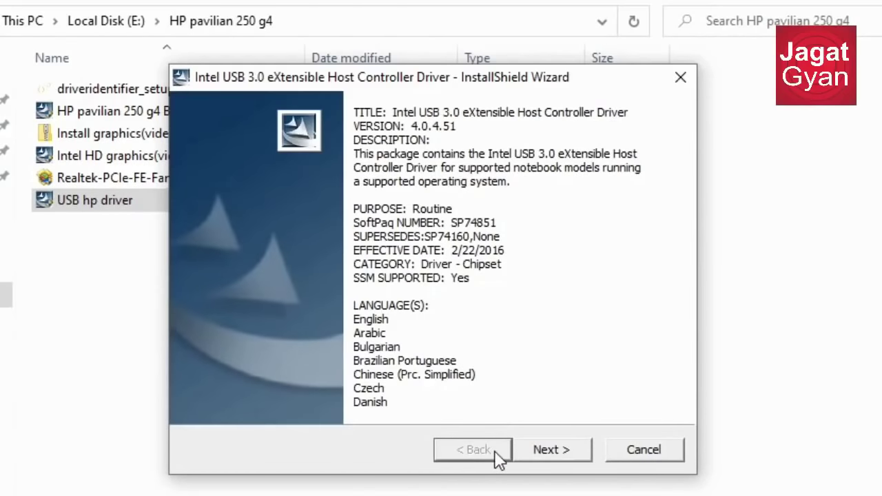
left_click(550, 456)
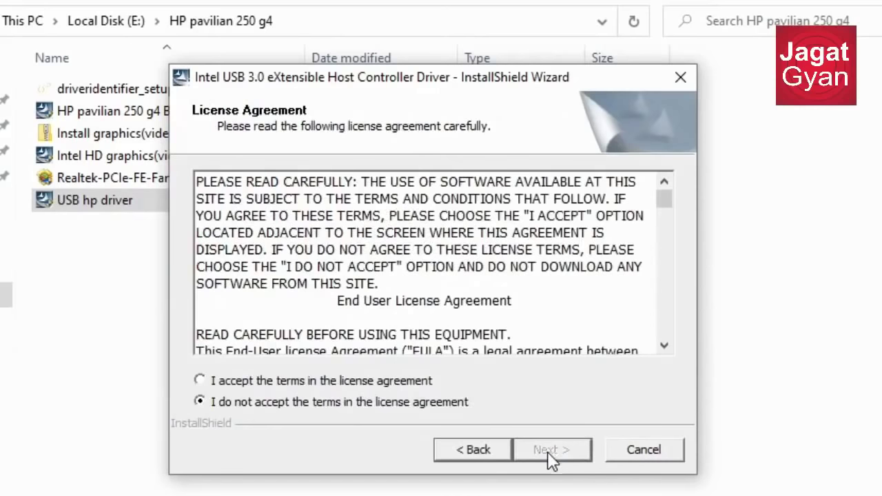
left_click(339, 385)
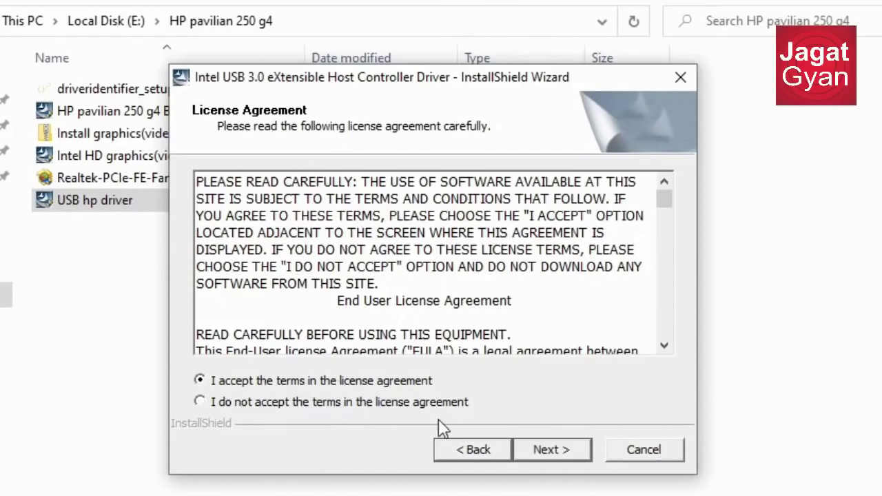
left_click(551, 451)
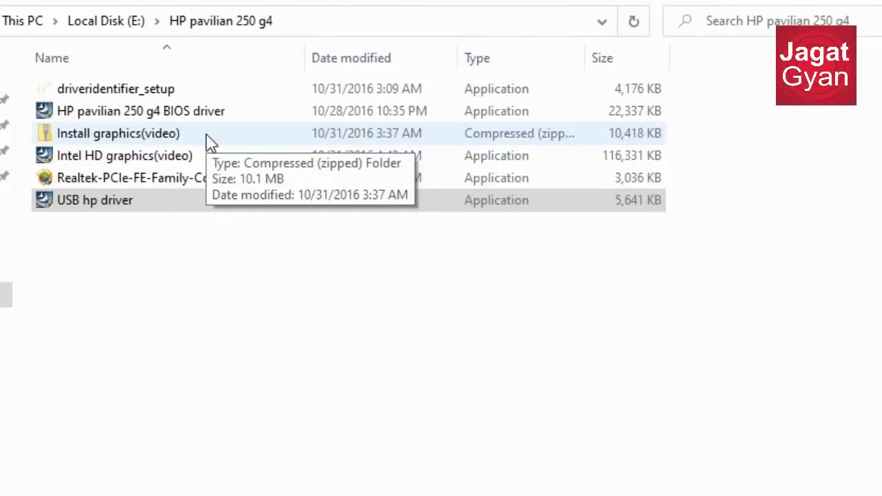
Extract the Install graphics(video) archive to E:\HP pavilian 250 g4\Install graphics(video) without showing the extracted files when complete
left_click(210, 138)
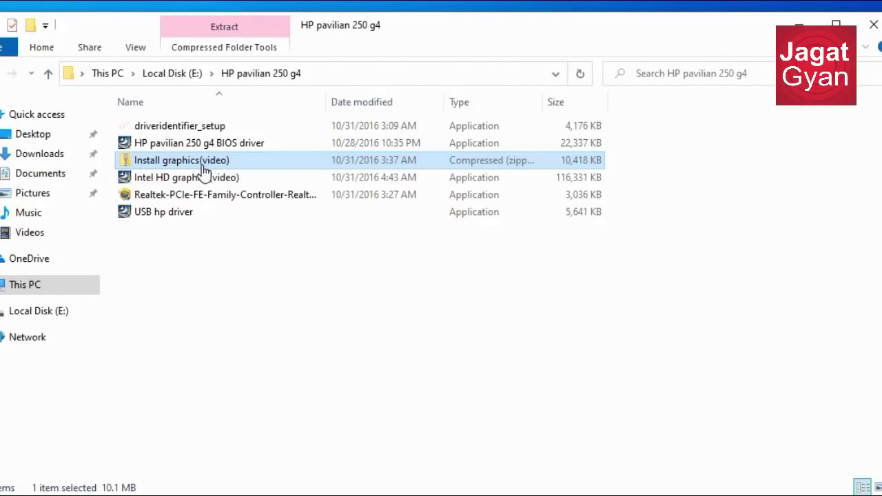
right_click(204, 170)
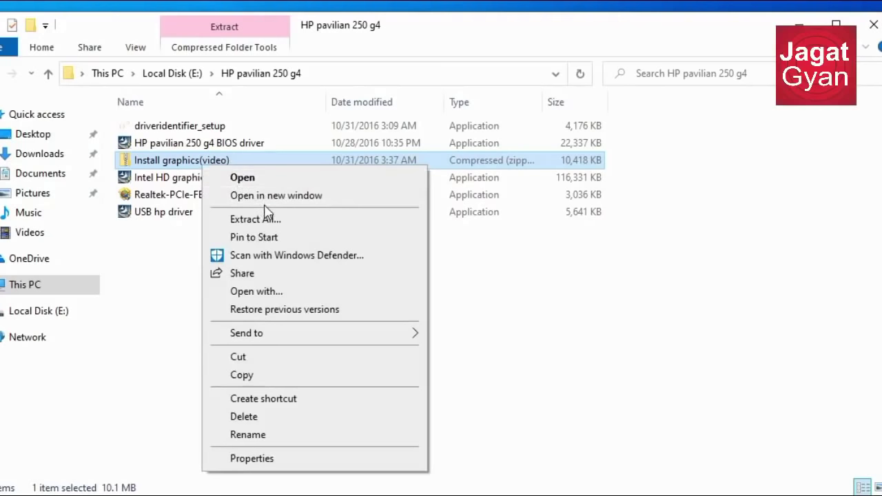
left_click(293, 221)
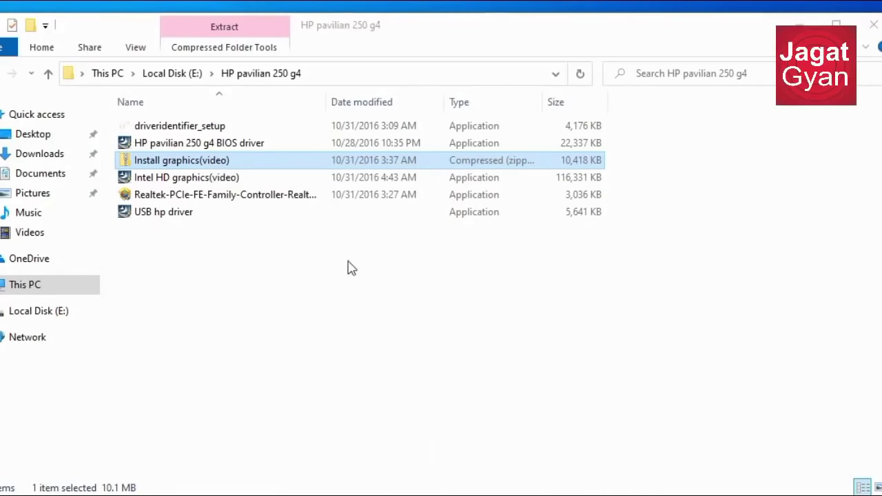
left_click(286, 233)
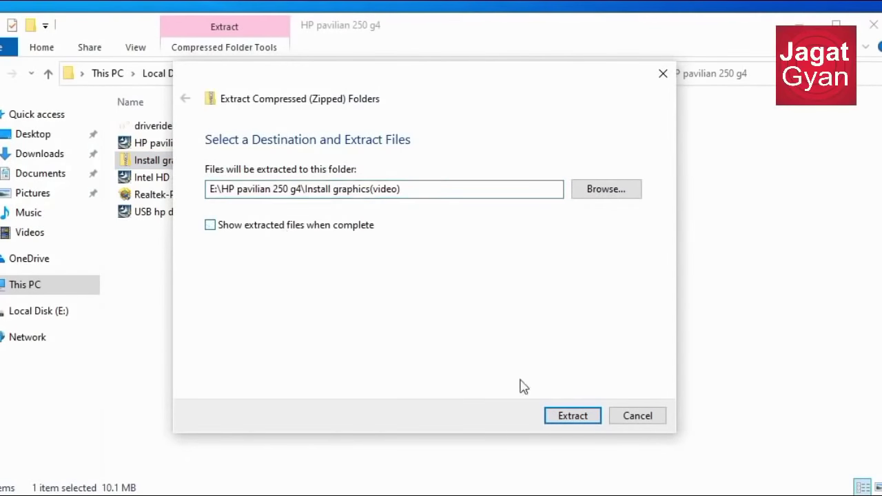
left_click(569, 426)
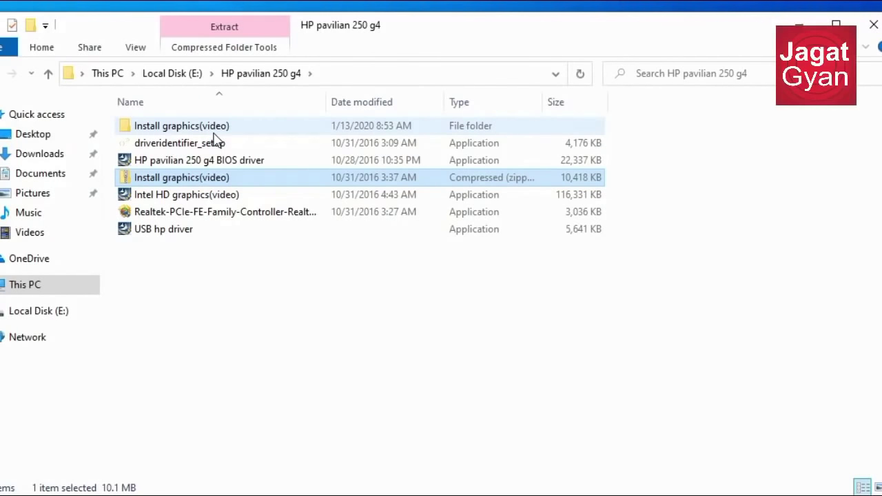
Open the Install_Win7_7100_06202016 folder inside Install graphics(video), run its setup application and allow it to start the Realtek Ethernet Controller Driver wizard
double_click(214, 133)
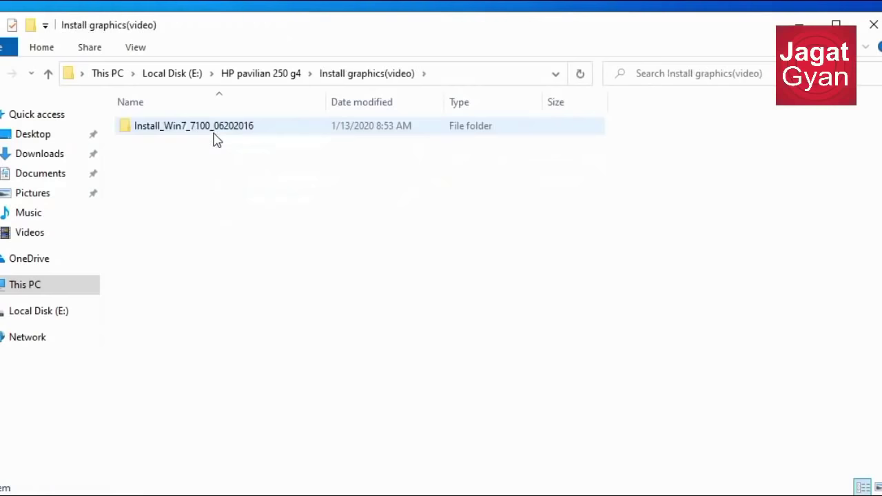
double_click(213, 133)
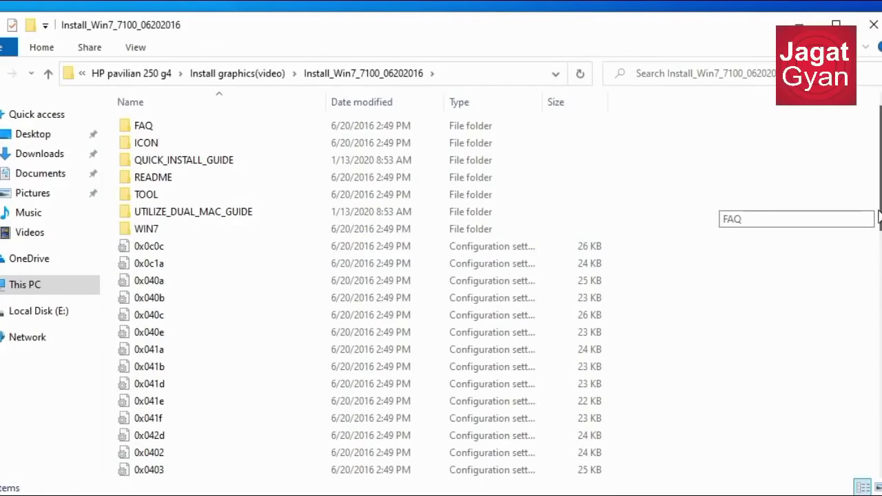
left_click_drag(879, 218, 842, 441)
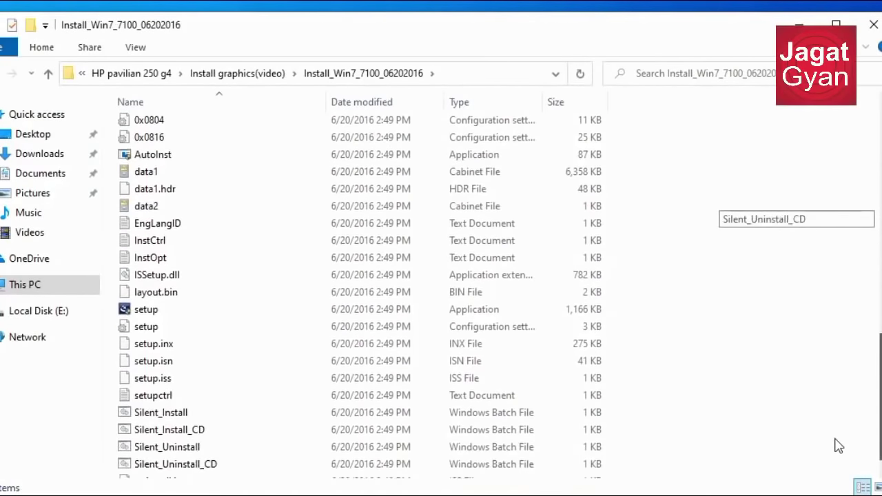
left_click(141, 313)
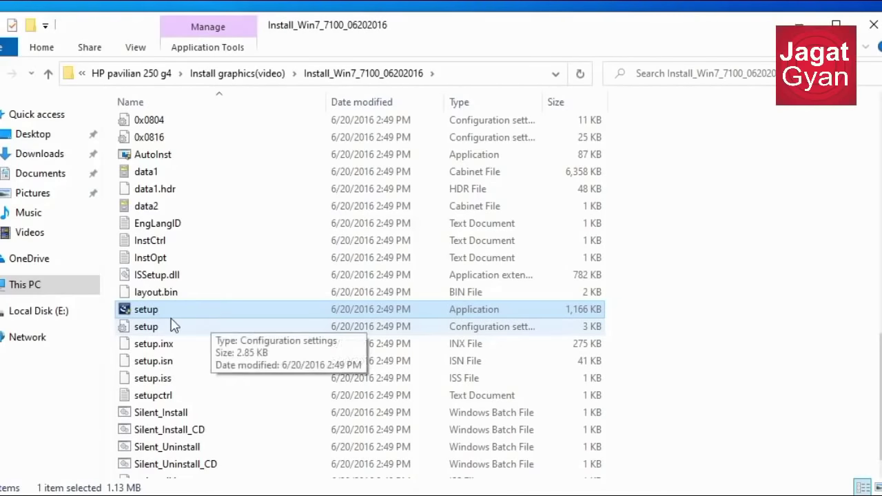
double_click(158, 311)
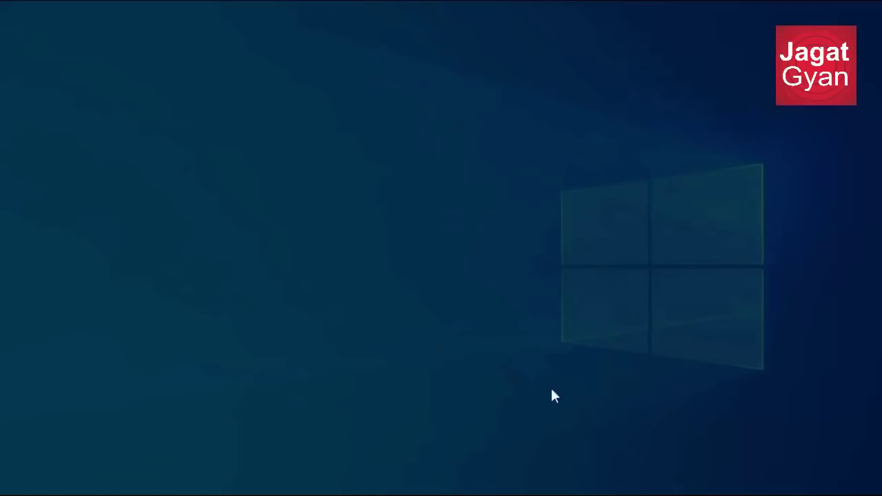
left_click(385, 374)
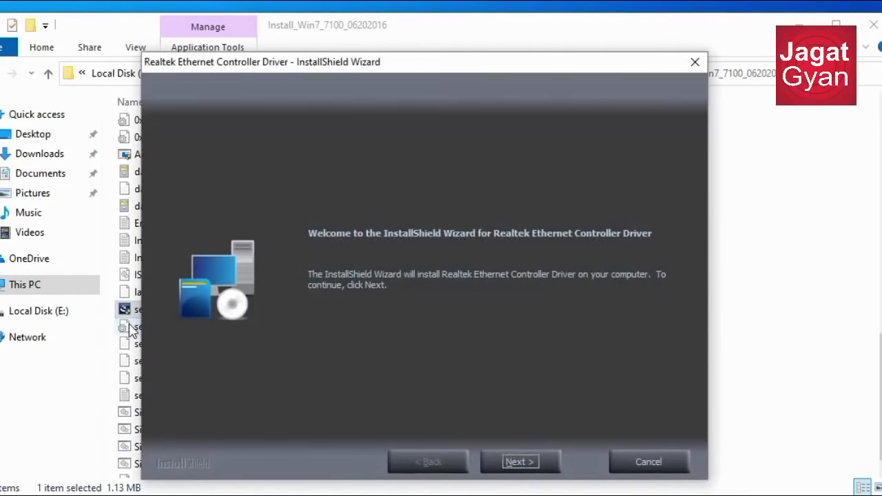
Return to the HP pavilian 250 g4 folder from the driver setup files and open the computer's power options
left_click(131, 328)
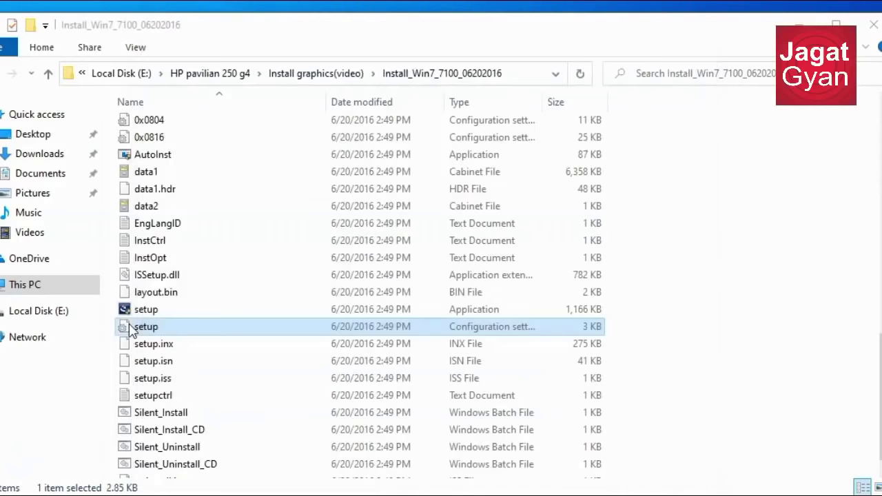
left_click(432, 313)
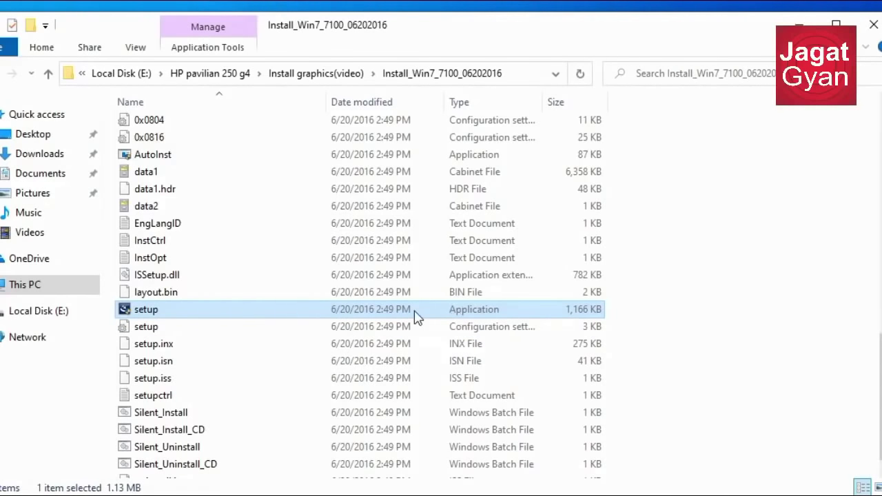
key("alt+Up")
key("alt+Up")
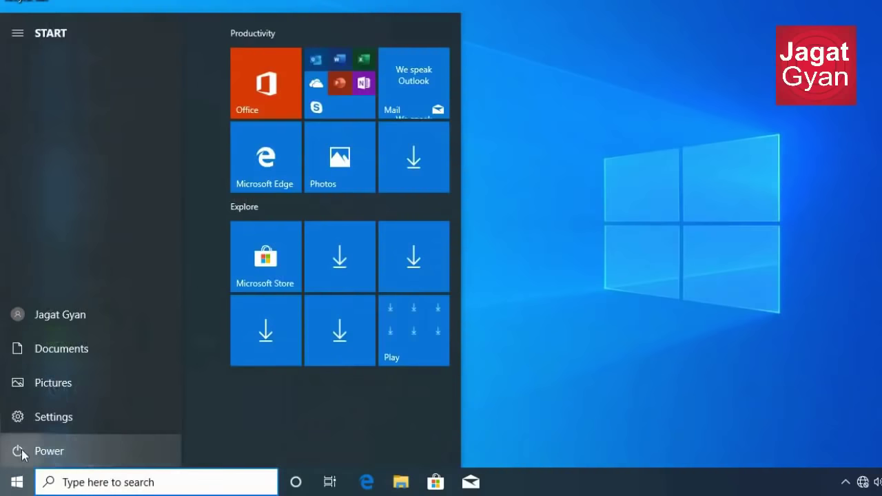
left_click(17, 451)
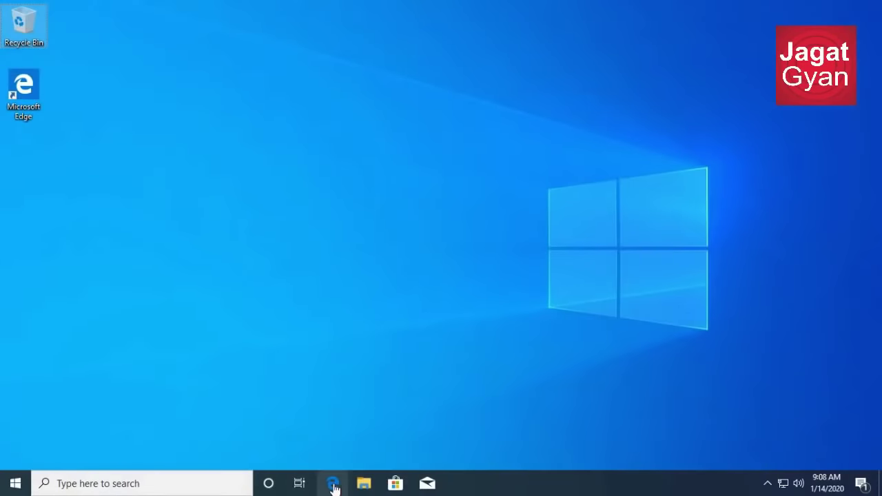
Switch to Microsoft Edge, search for google chrome and open the Chrome Web Browser - Google Chrome result
left_click(333, 485)
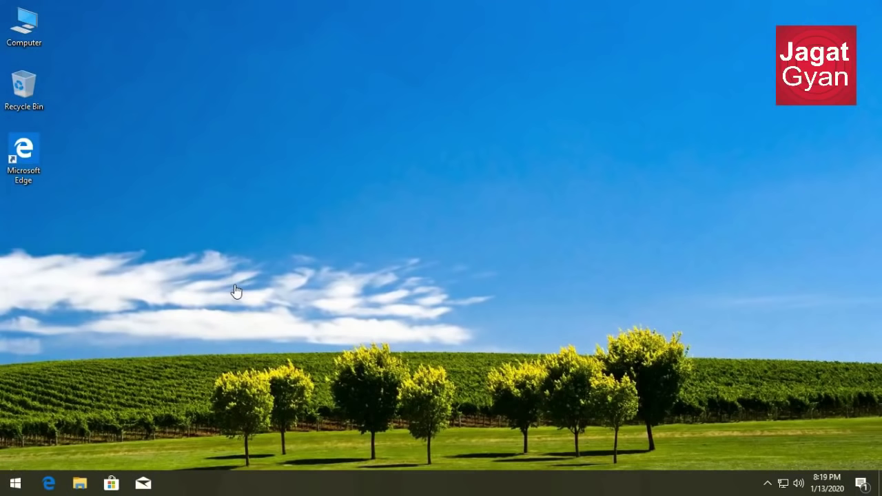
left_click(54, 486)
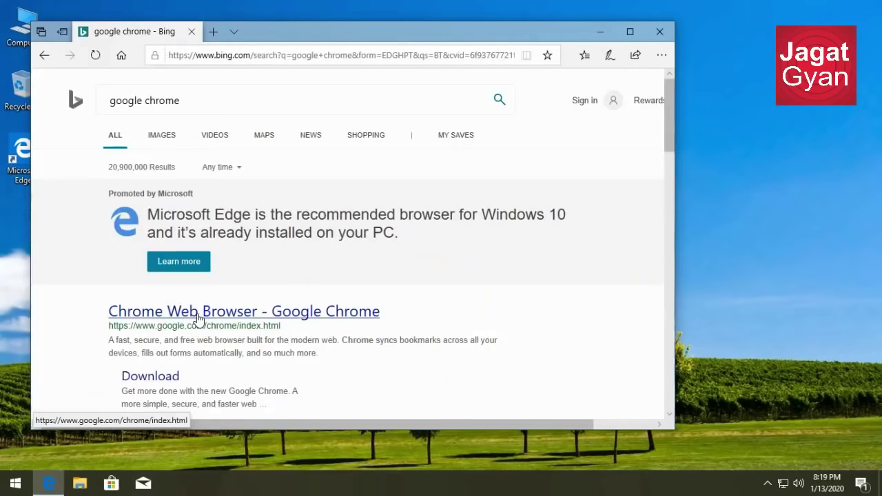
left_click(199, 317)
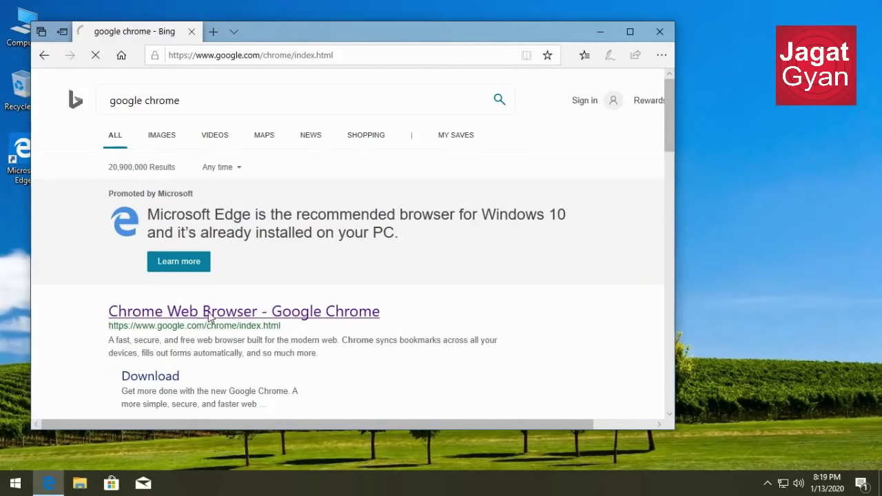
Download Chrome for Windows, accepting the terms of service, then save ChromeSetup.exe and run it
left_click(382, 326)
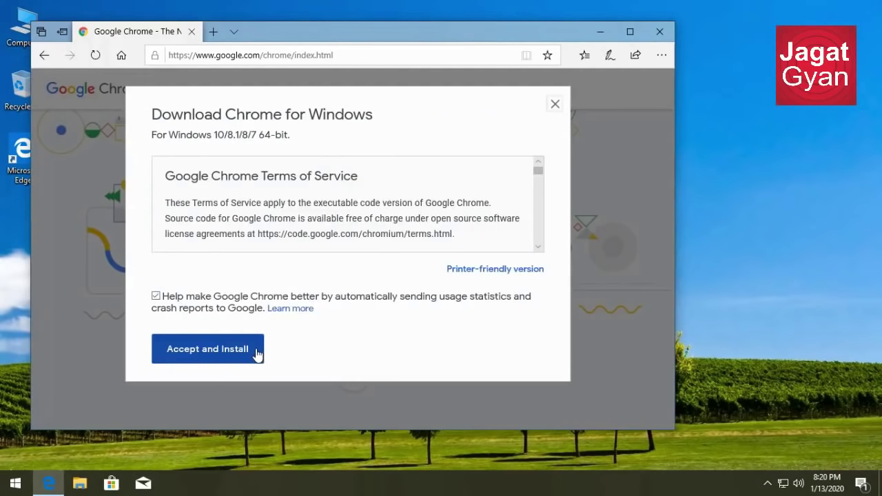
left_click(257, 354)
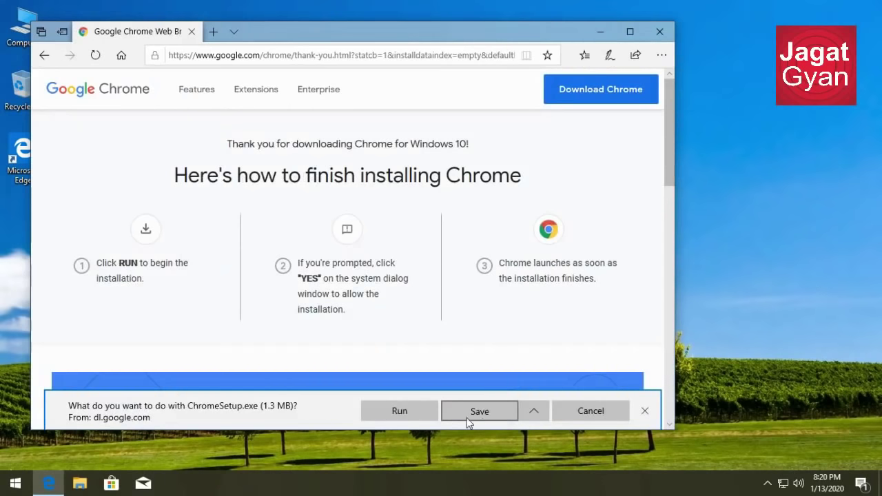
left_click(487, 414)
left_click(452, 412)
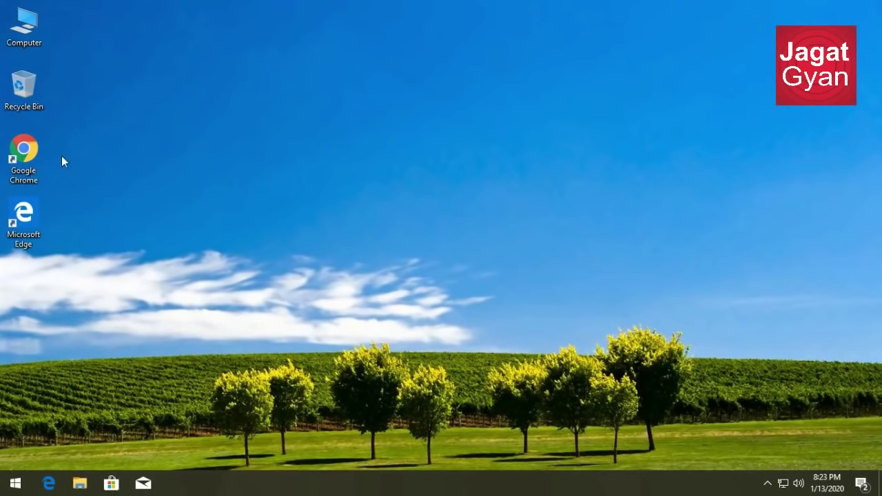
Switch to Google Chrome, search for getintopc and open the Get Into PC website
left_click(29, 172)
double_click(29, 173)
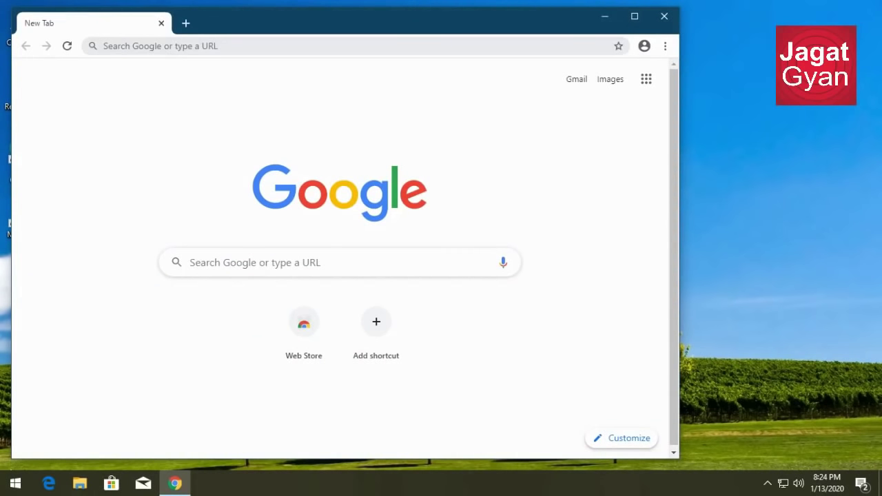
type("getintopc")
left_click(193, 78)
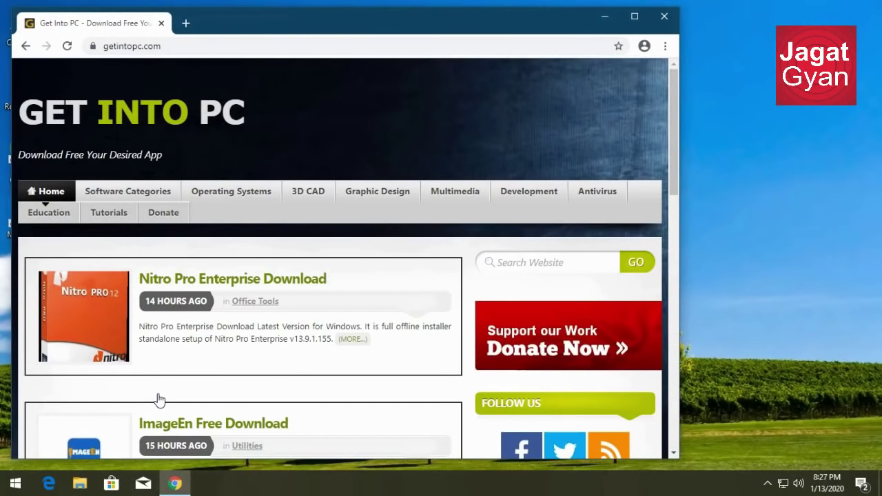
Search the Get Into PC website for photoshop
left_click(560, 273)
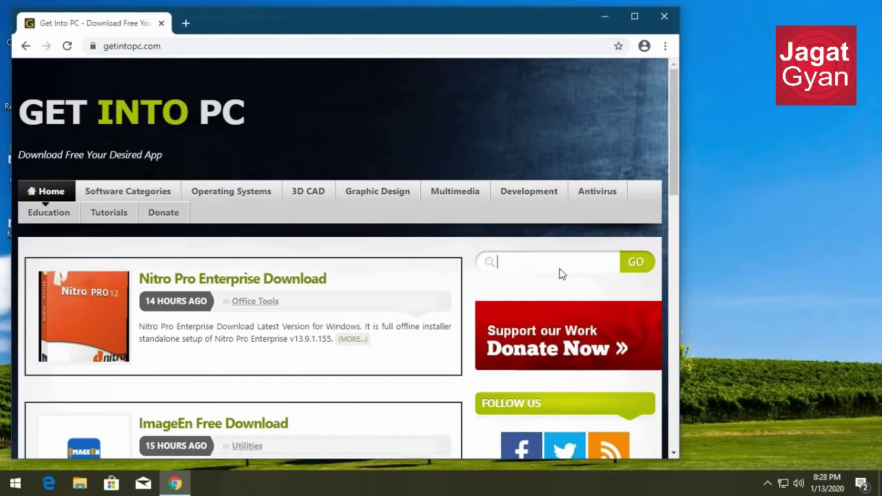
type("photoshop")
left_click(636, 264)
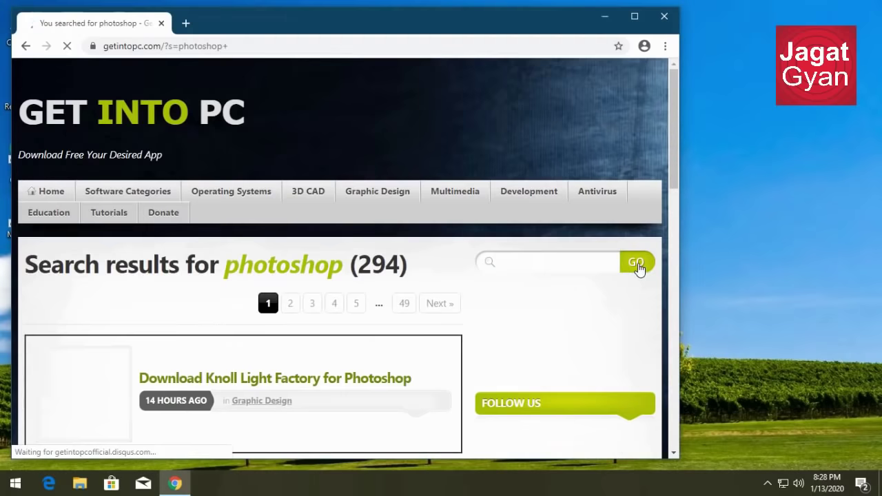
Maximize the browser window, open the Adobe Photoshop CC 2020 Free Download page and request the 64 Bit x64 v21.0.2.57 download
left_click(634, 17)
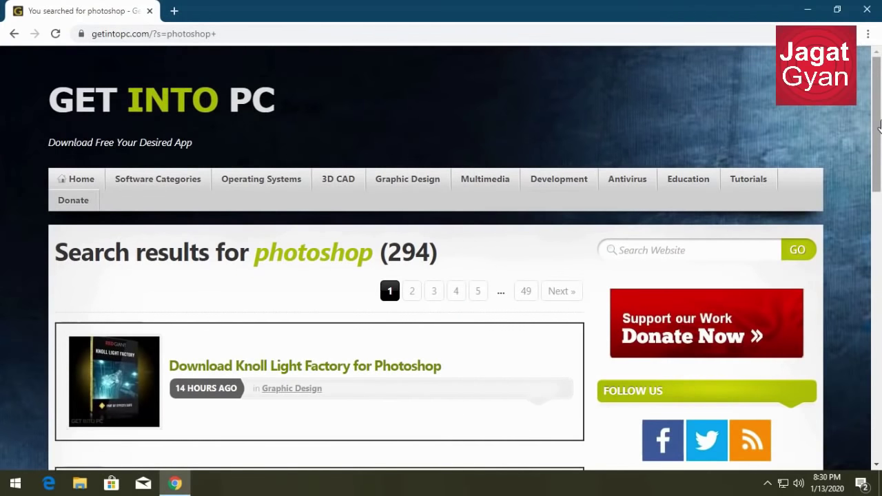
left_click_drag(880, 123, 878, 329)
scroll(259, 310, "up", 4)
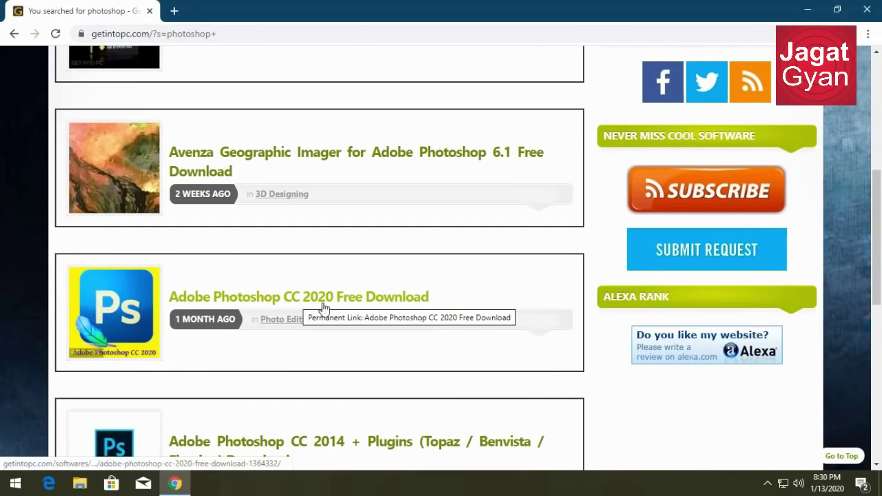
left_click(362, 298)
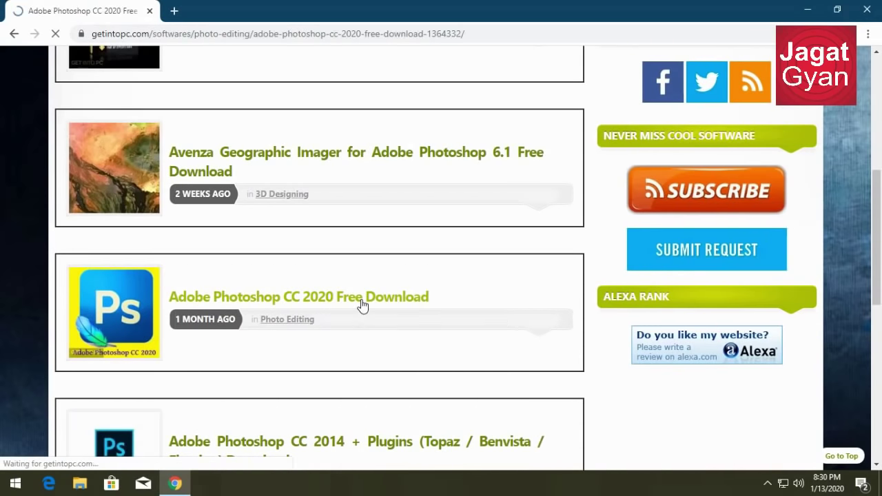
scroll(364, 326, "down", 20)
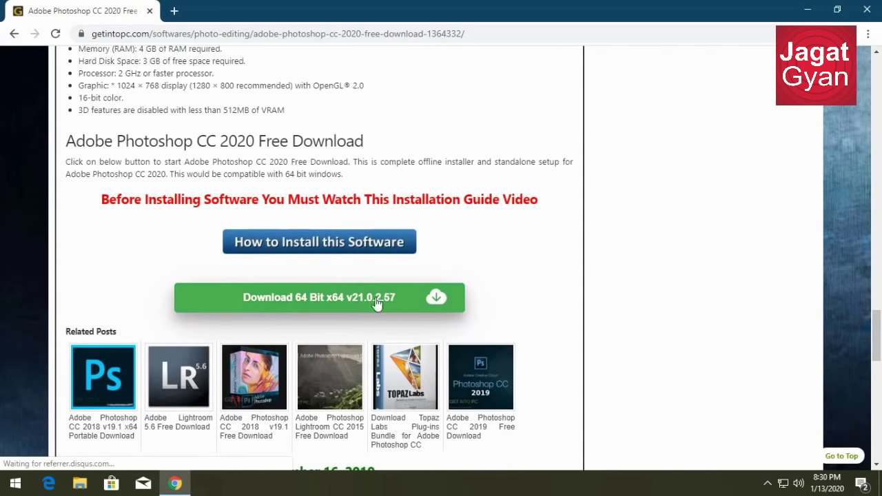
left_click(370, 306)
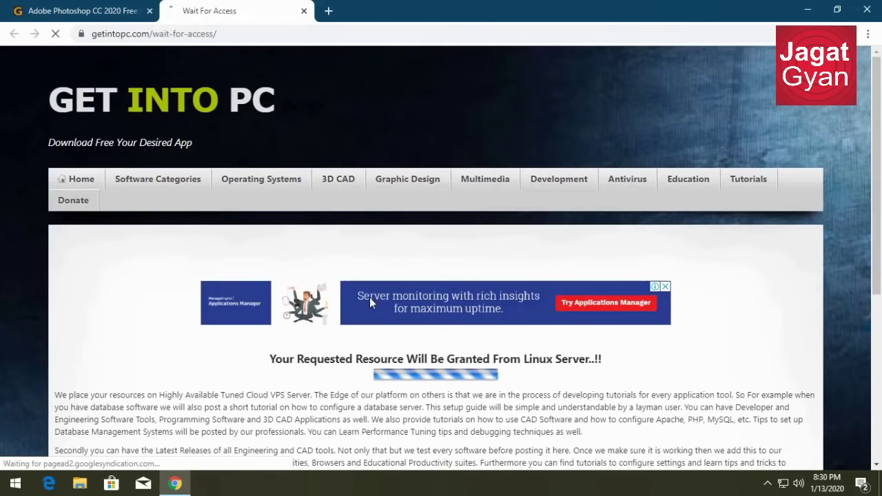